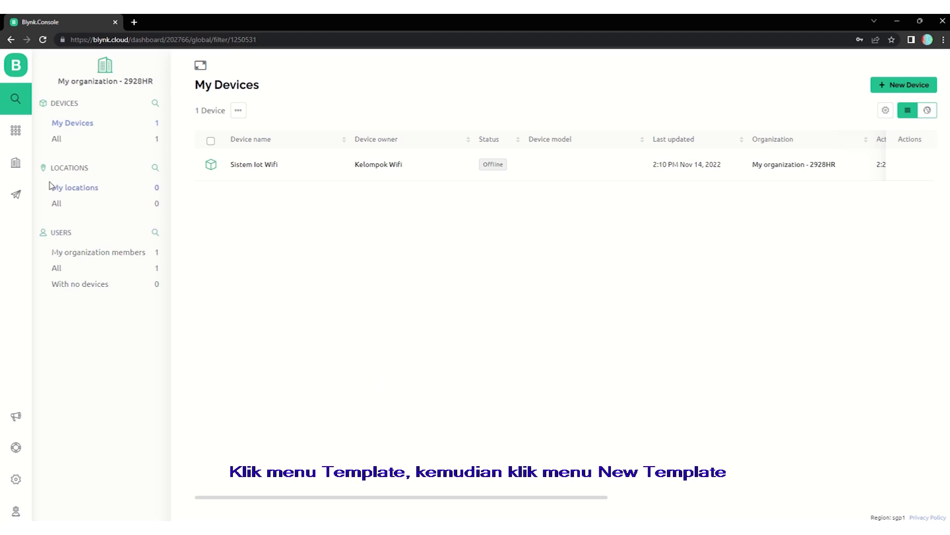
Create a new template named tutorial with ESP32 hardware and the WiFi connection type
{"action": "left_click", "coordinate": [20, 139]}
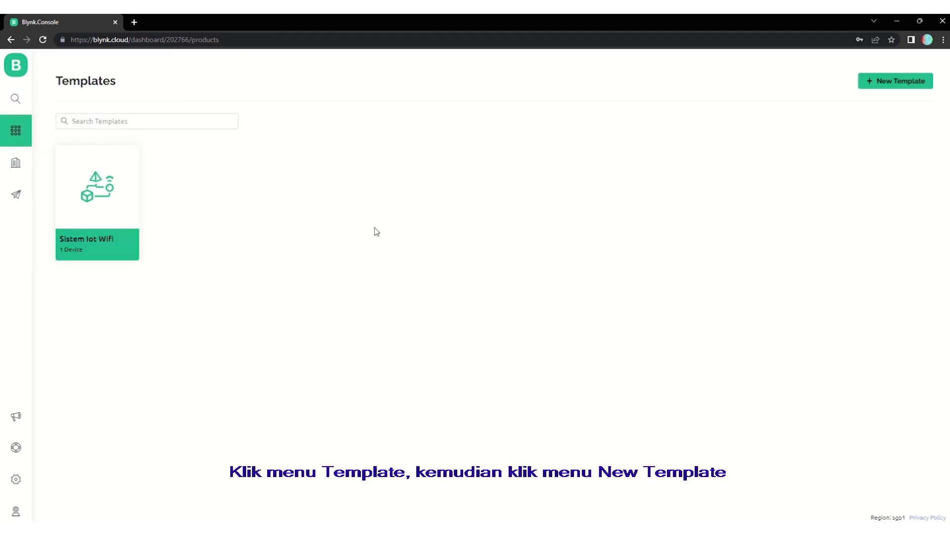
{"action": "left_click", "coordinate": [871, 86]}
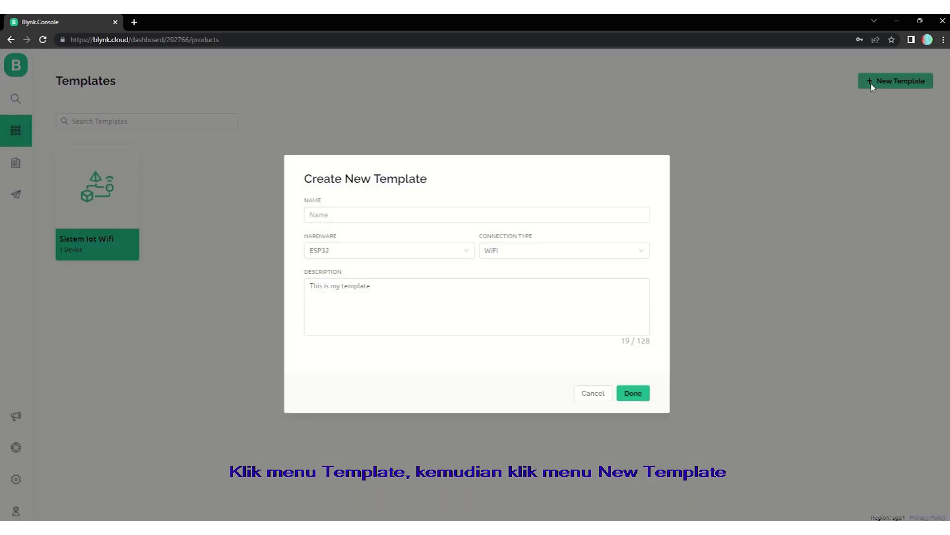
{"action": "left_click", "coordinate": [482, 215]}
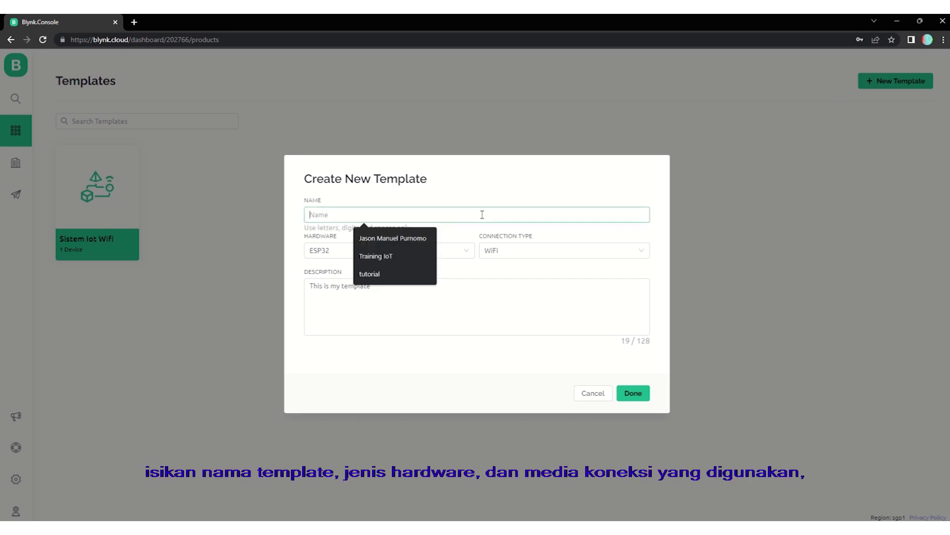
{"action": "left_click", "coordinate": [412, 276]}
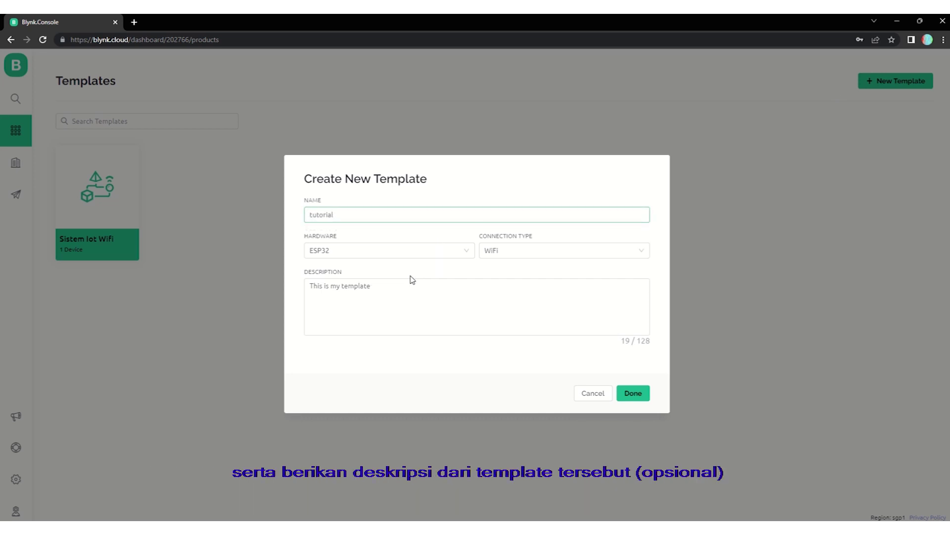
{"action": "left_click", "coordinate": [642, 393]}
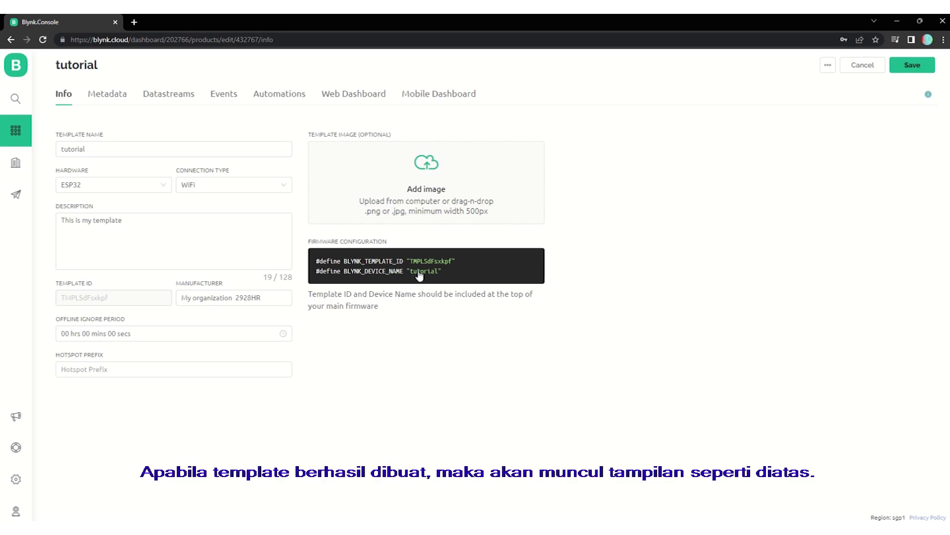
Add a virtual pin datastream named LED on pin V6 with the Integer data type to the tutorial template
{"action": "left_click", "coordinate": [96, 99]}
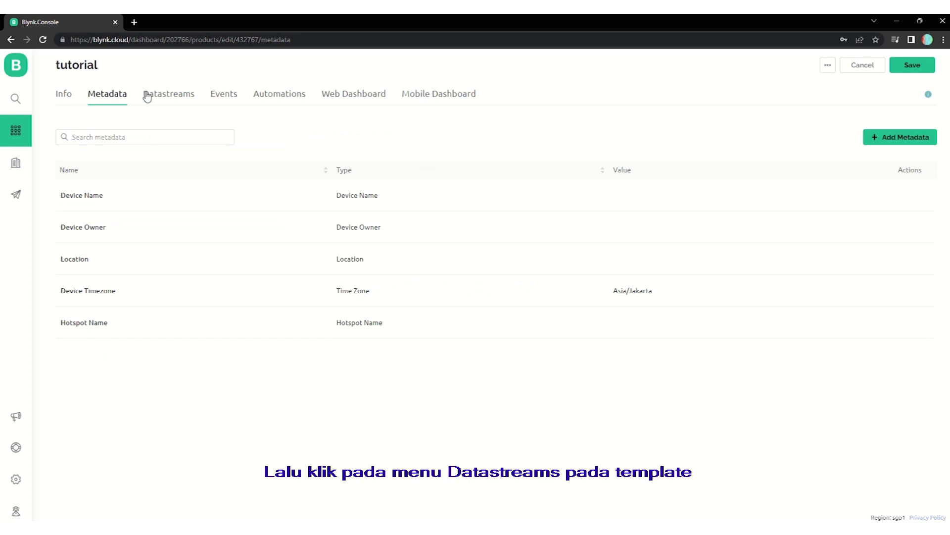
{"action": "left_click", "coordinate": [169, 99]}
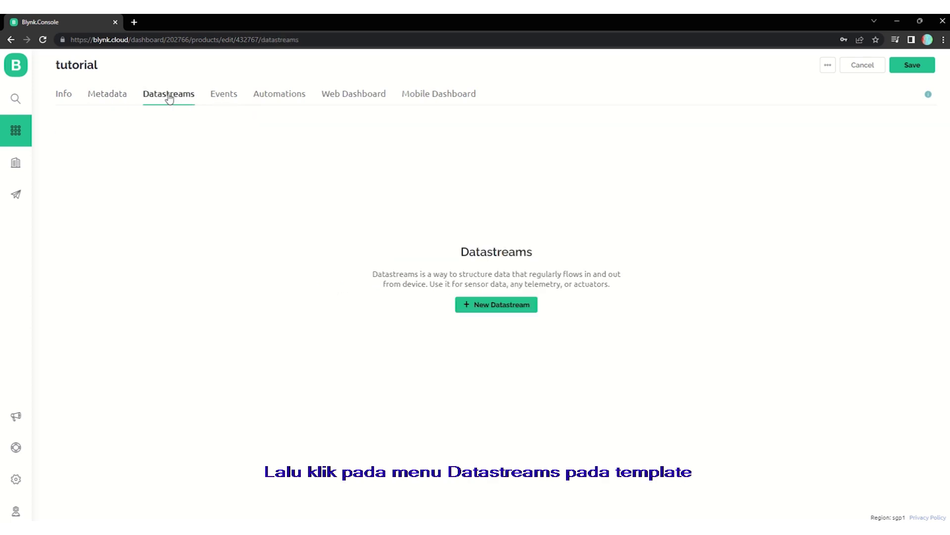
{"action": "left_click", "coordinate": [488, 304]}
{"action": "left_click", "coordinate": [492, 356]}
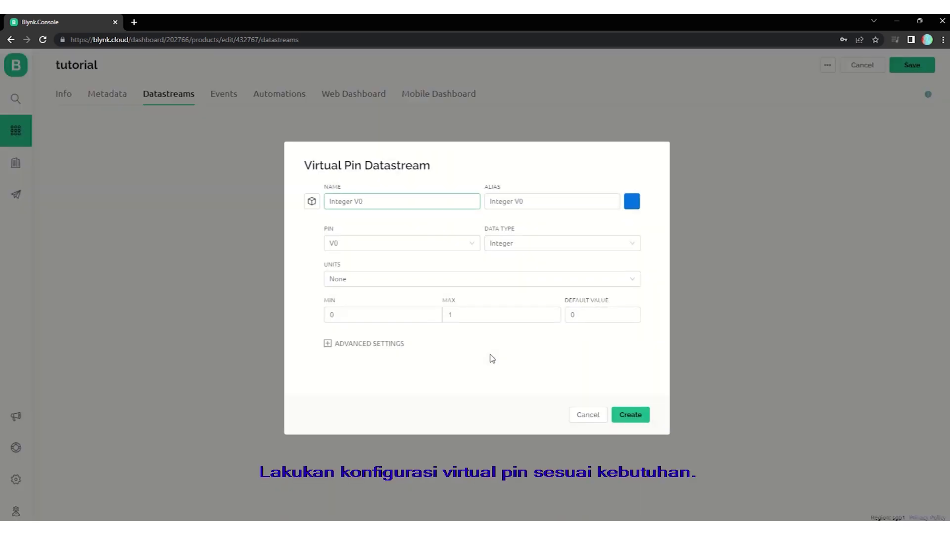
{"action": "triple_click", "coordinate": [415, 198]}
{"action": "type", "text": "LED"}
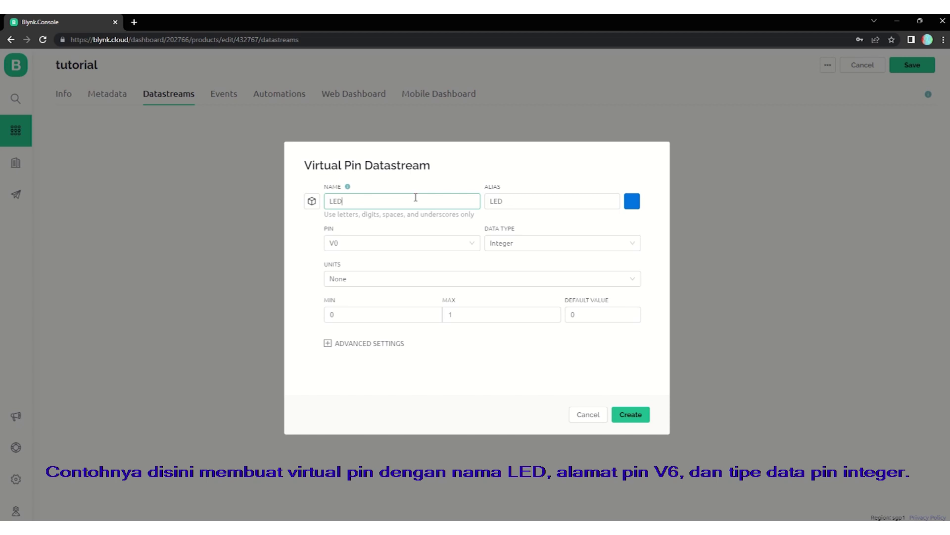
{"action": "left_click", "coordinate": [473, 244]}
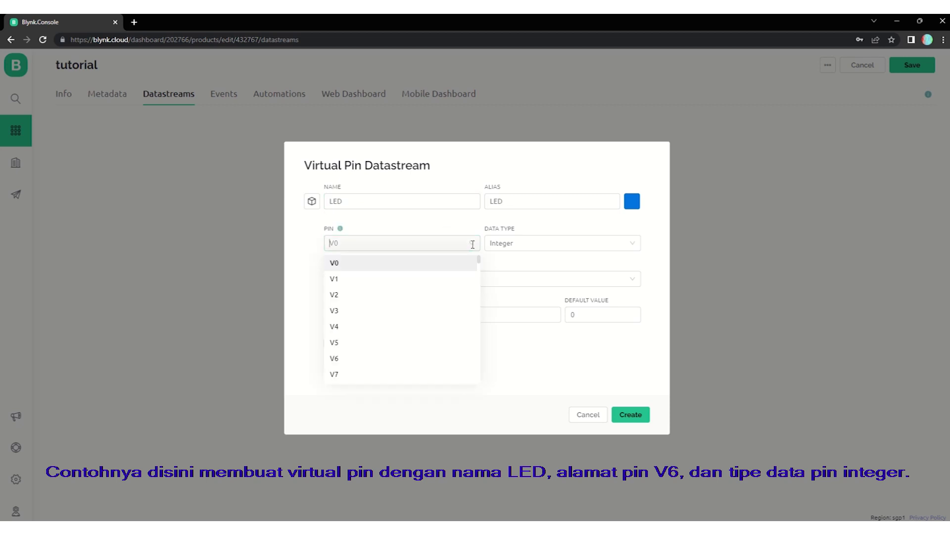
{"action": "left_click", "coordinate": [447, 360]}
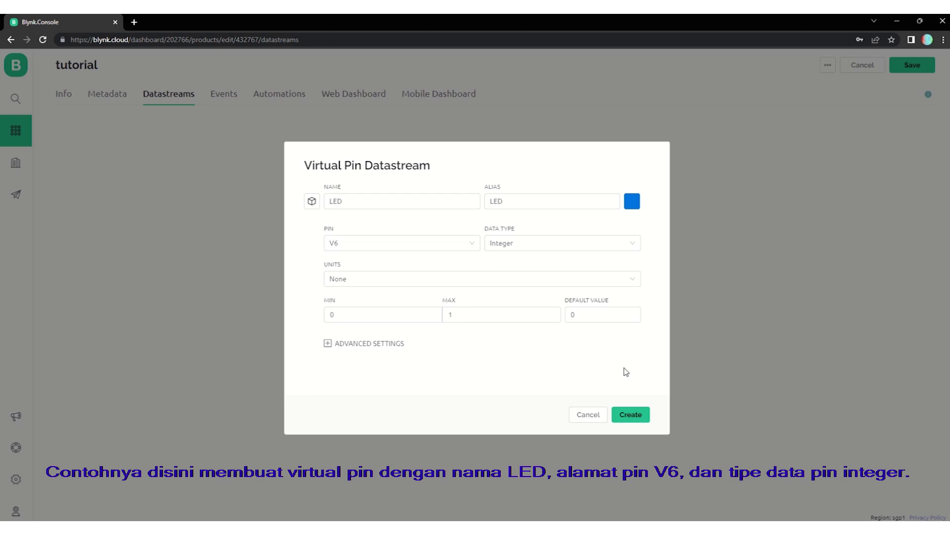
{"action": "left_click", "coordinate": [643, 418]}
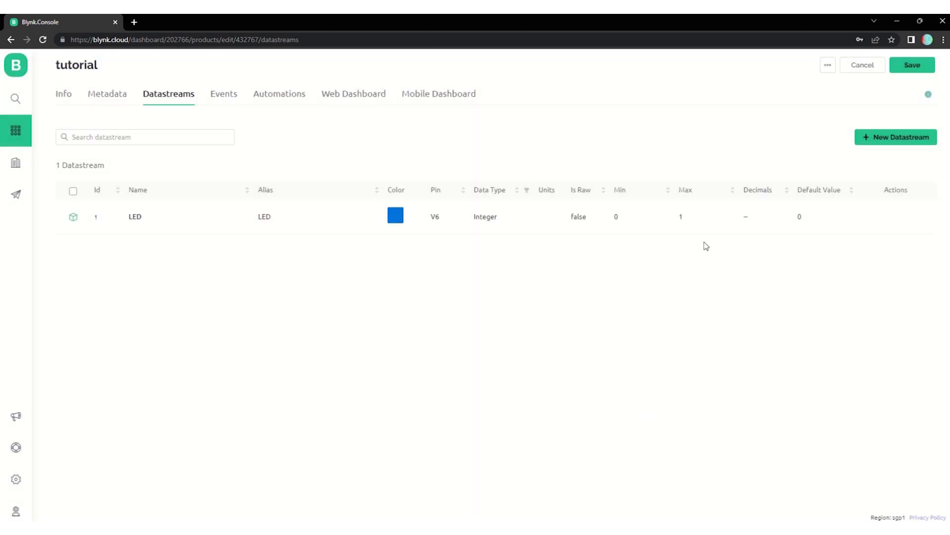
Start another virtual pin datastream, name it humidity and assign it to pin V2
{"action": "left_click", "coordinate": [871, 137]}
{"action": "left_click", "coordinate": [881, 189]}
{"action": "left_click", "coordinate": [422, 203]}
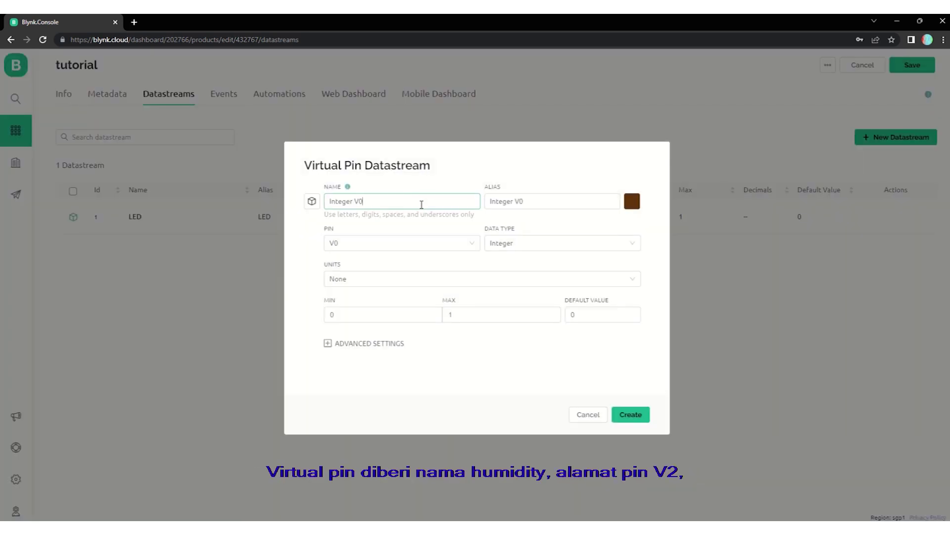
{"action": "triple_click", "coordinate": [422, 204]}
{"action": "type", "text": "humidity"}
{"action": "left_click", "coordinate": [472, 243]}
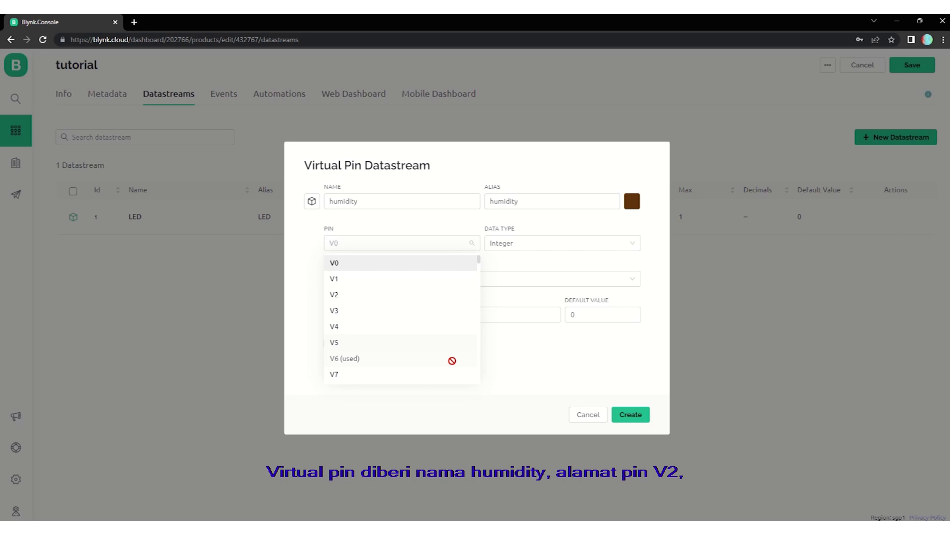
{"action": "left_click", "coordinate": [455, 296]}
Set the humidity datastream's maximum to 100 and its units to Percentage, %, and create it
{"action": "left_click", "coordinate": [463, 319]}
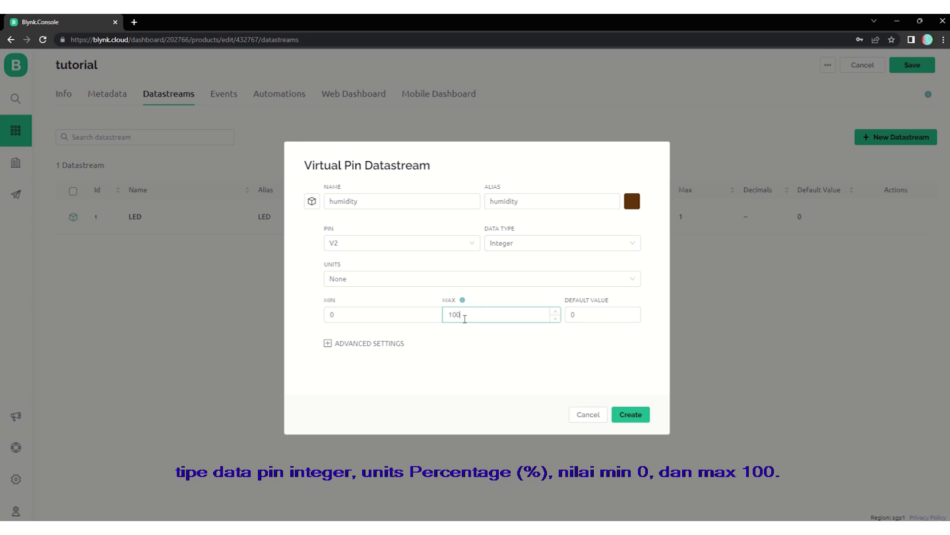
{"action": "left_click", "coordinate": [458, 278]}
{"action": "type", "text": "per"}
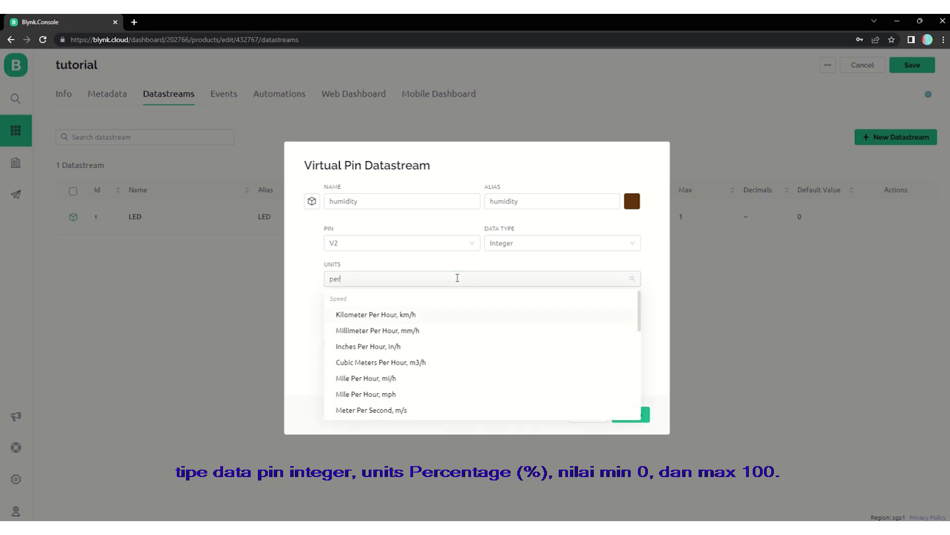
{"action": "type", "text": "c"}
{"action": "left_click", "coordinate": [456, 313]}
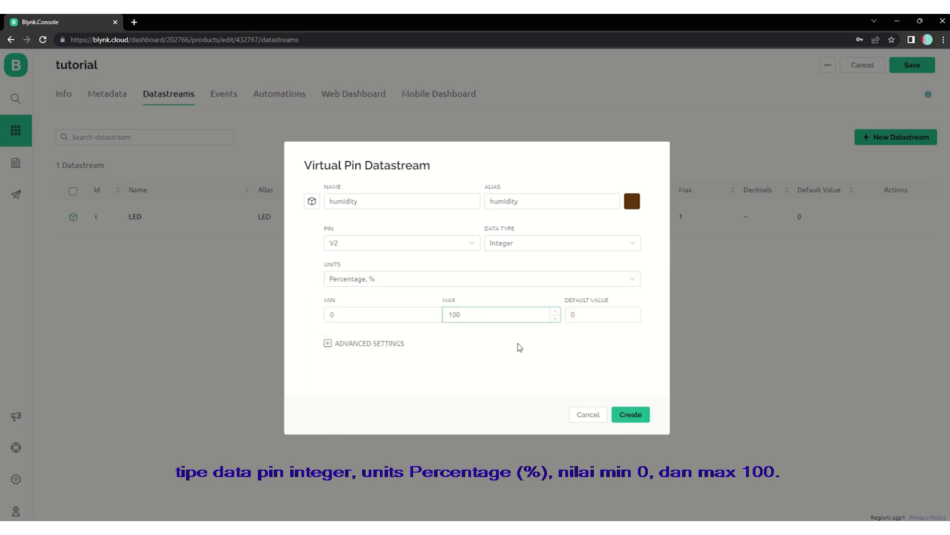
{"action": "left_click", "coordinate": [644, 417]}
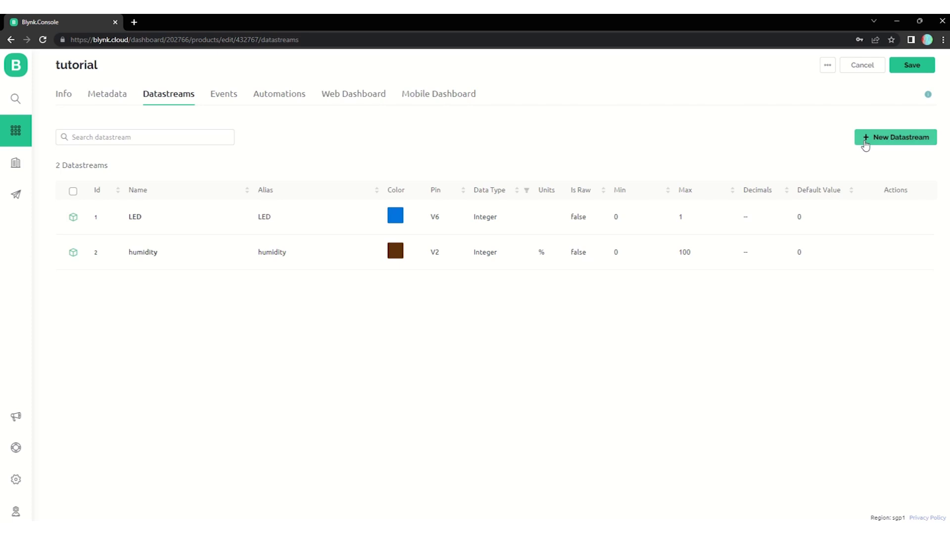
Start a third virtual pin datastream, name it Temprature and assign it to pin V1
{"action": "left_click", "coordinate": [865, 142]}
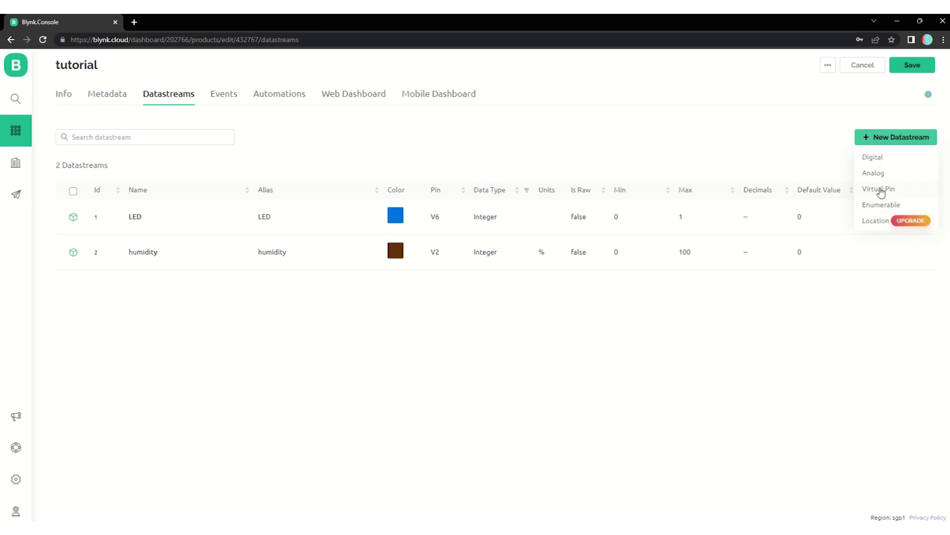
{"action": "left_click", "coordinate": [880, 189]}
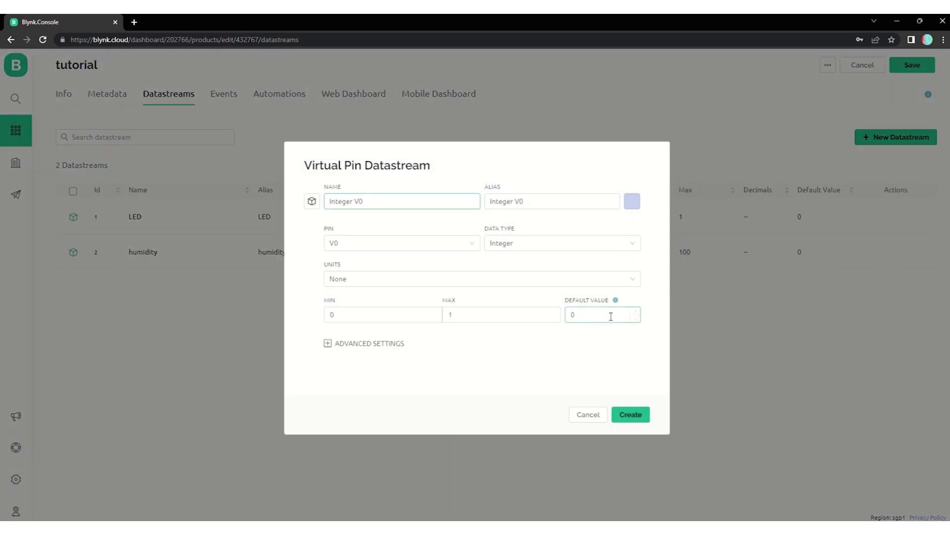
{"action": "left_click", "coordinate": [444, 201]}
{"action": "key", "text": "ctrl+shift+Left"}
{"action": "key", "text": "ctrl+shift+Left"}
{"action": "type", "text": "Tempratur"}
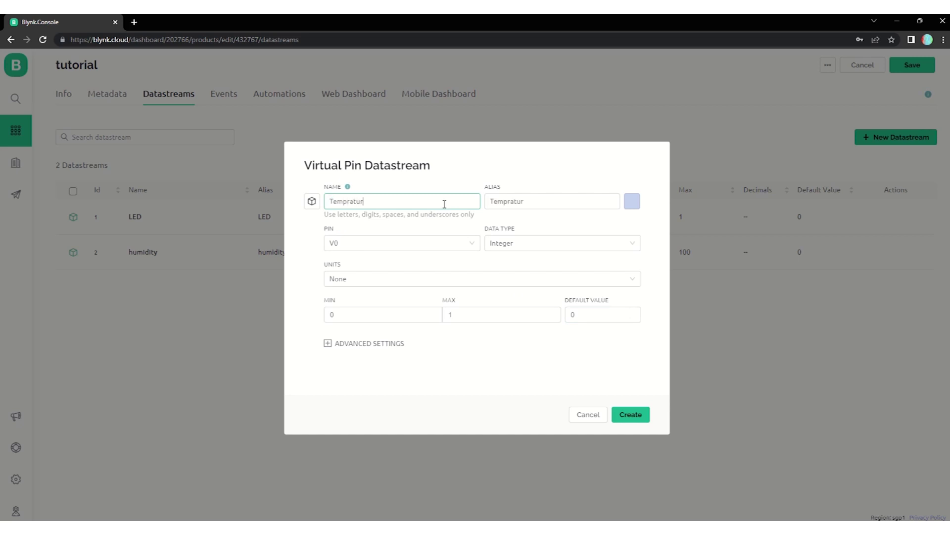
{"action": "type", "text": "e"}
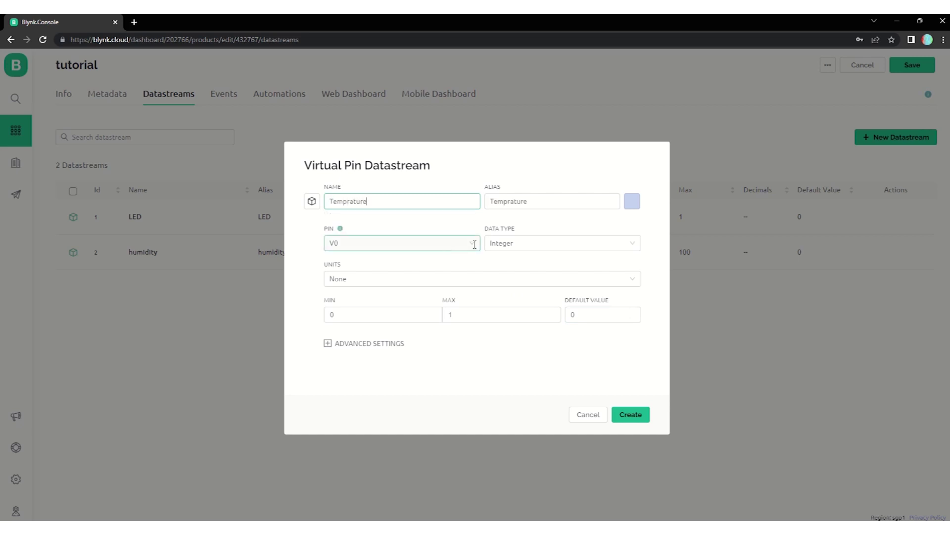
{"action": "left_click", "coordinate": [451, 243]}
{"action": "left_click", "coordinate": [464, 278]}
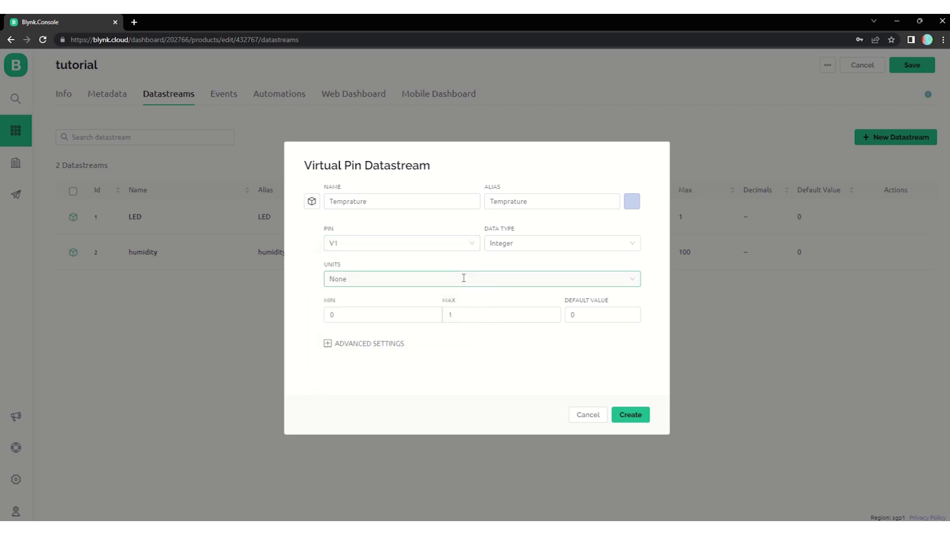
Create the Temprature datastream with units in °C and a maximum of 100, and save the template
{"action": "left_click", "coordinate": [464, 278]}
{"action": "type", "text": "c"}
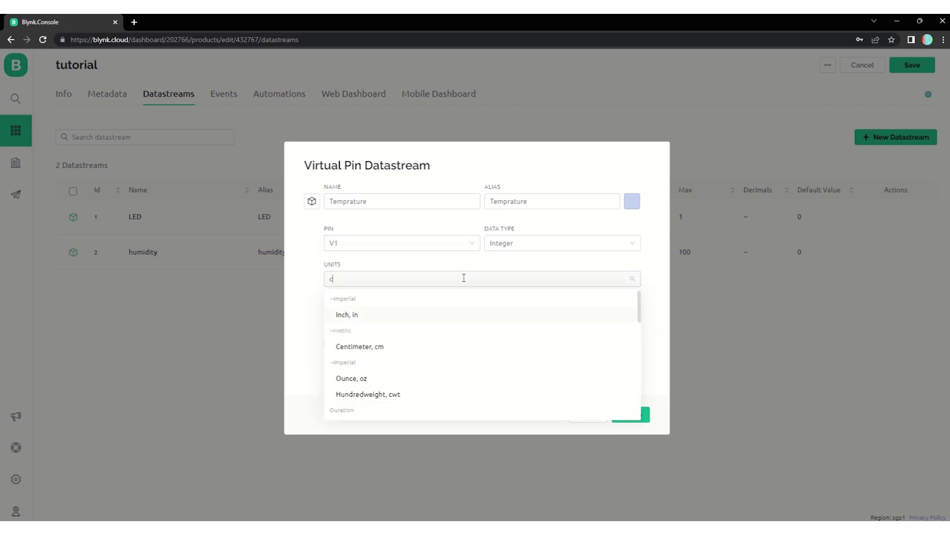
{"action": "scroll", "coordinate": [469, 384], "scroll_direction": "down", "scroll_amount": 5}
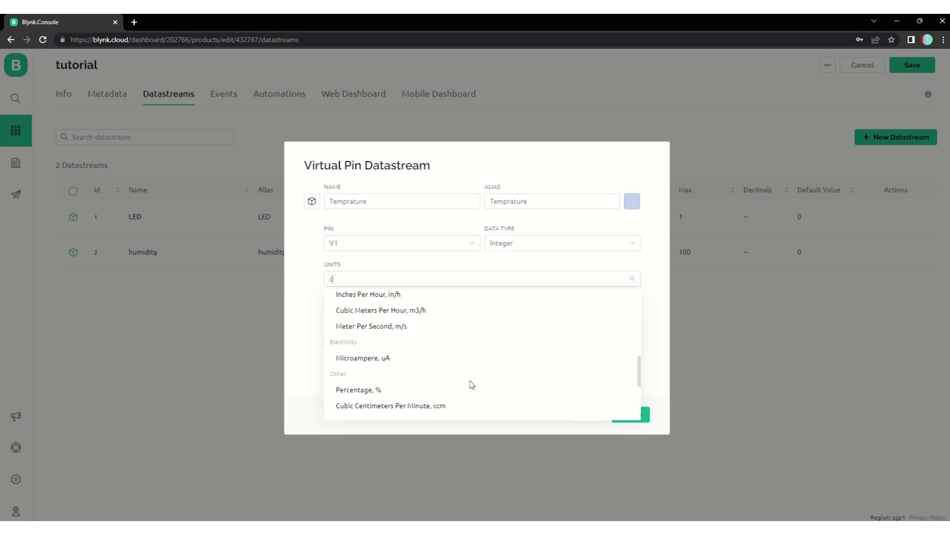
{"action": "key", "text": "BackSpace"}
{"action": "type", "text": "deg"}
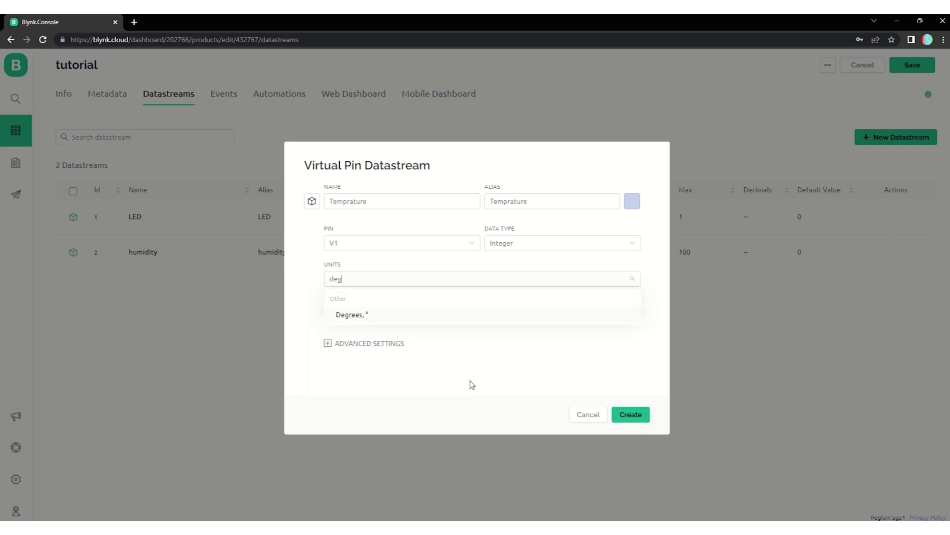
{"action": "key", "text": "BackSpace"}
{"action": "key", "text": "BackSpace"}
{"action": "key", "text": "BackSpace"}
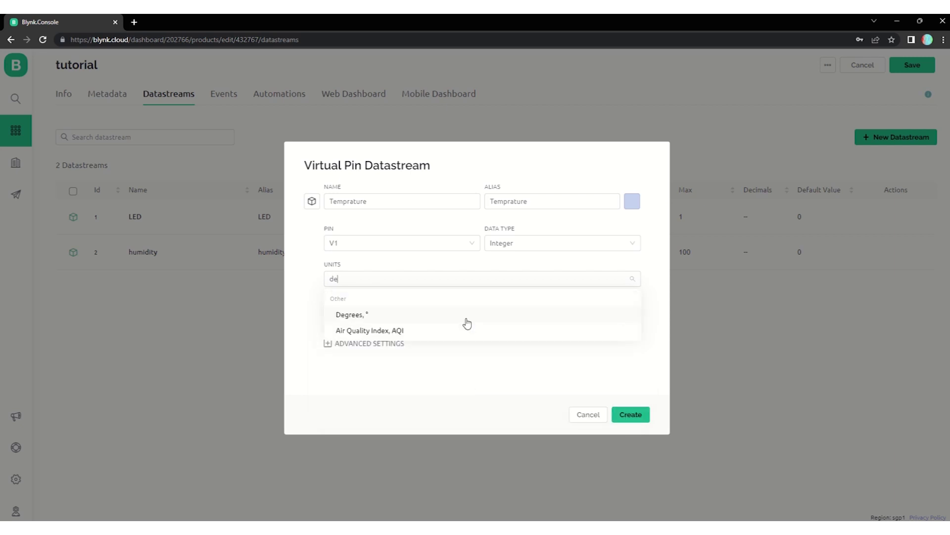
{"action": "type", "text": "celci"}
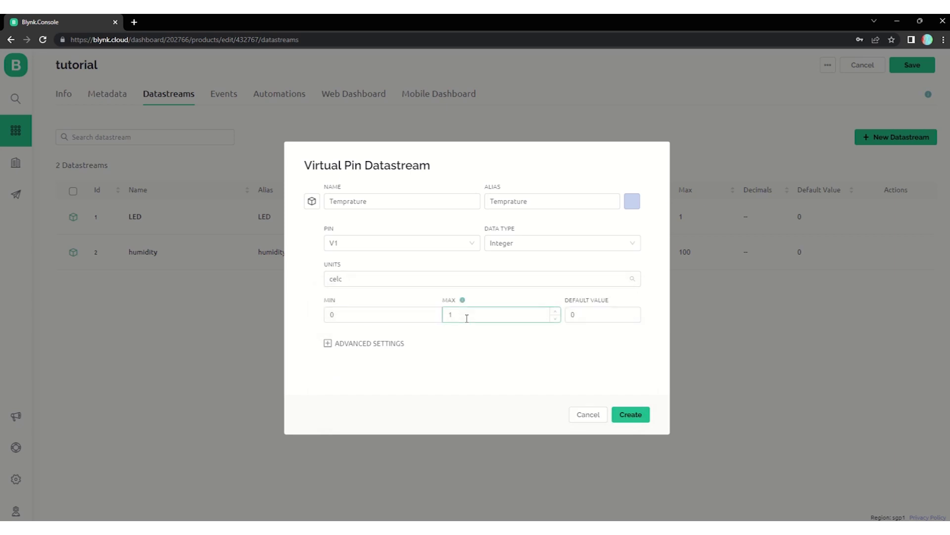
{"action": "left_click", "coordinate": [466, 318]}
{"action": "left_click", "coordinate": [636, 417]}
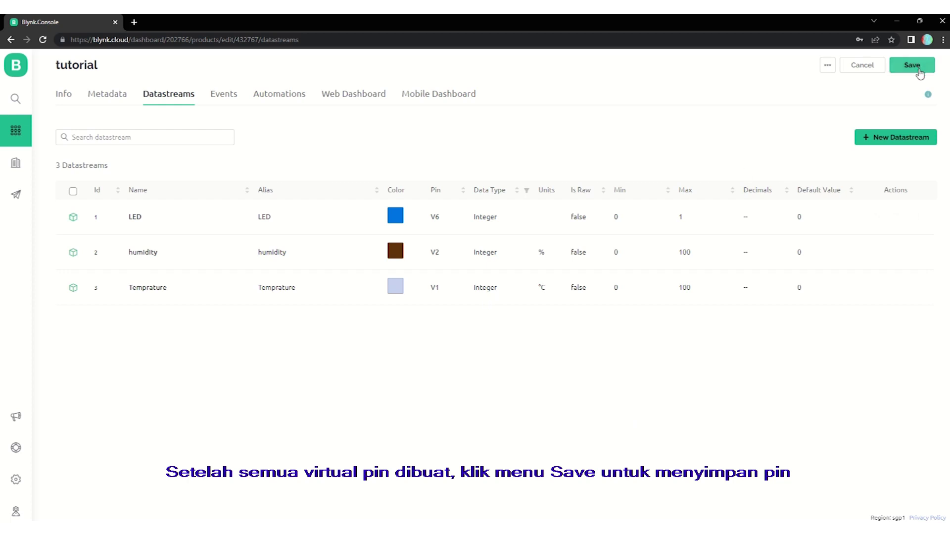
{"action": "left_click", "coordinate": [920, 73]}
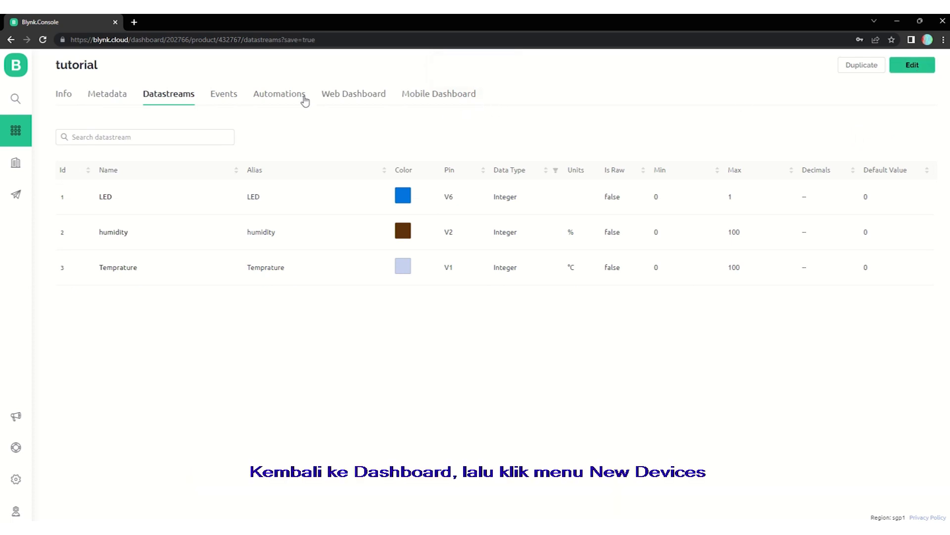
Create a new device from the tutorial template, with tutorial as its device name
{"action": "left_click", "coordinate": [24, 101]}
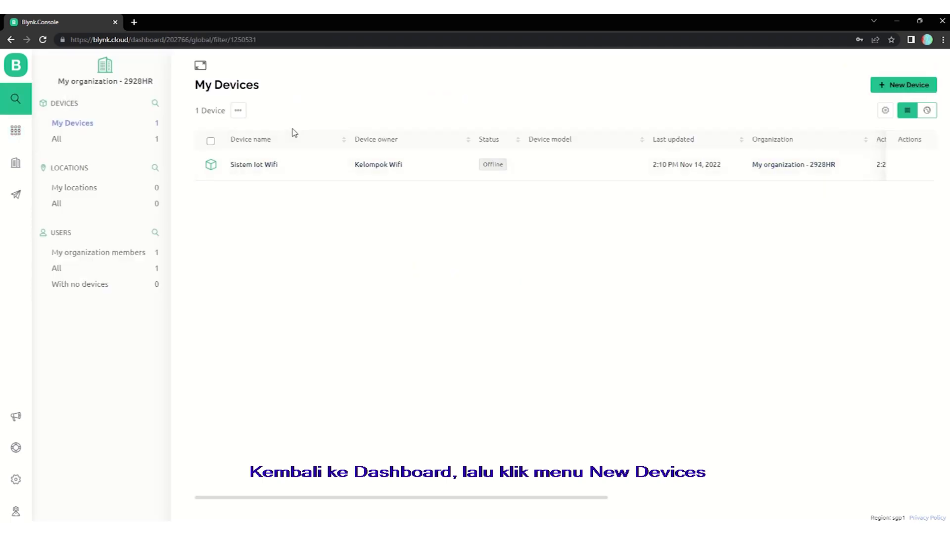
{"action": "left_click", "coordinate": [913, 88]}
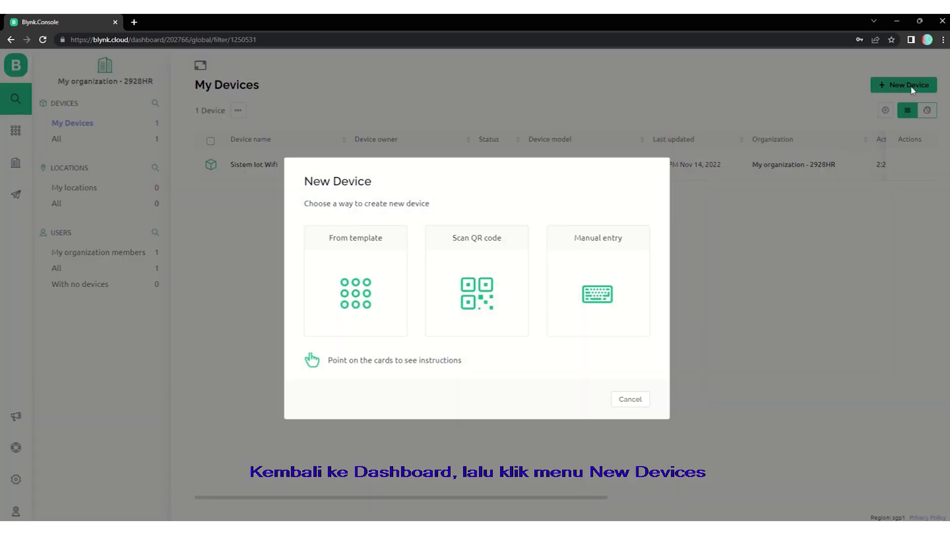
{"action": "left_click", "coordinate": [356, 263]}
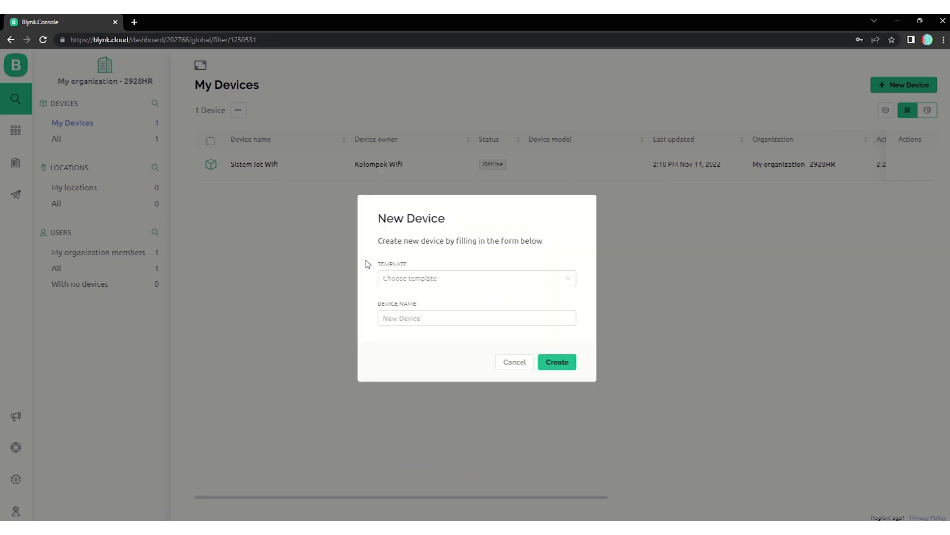
{"action": "left_click", "coordinate": [416, 278]}
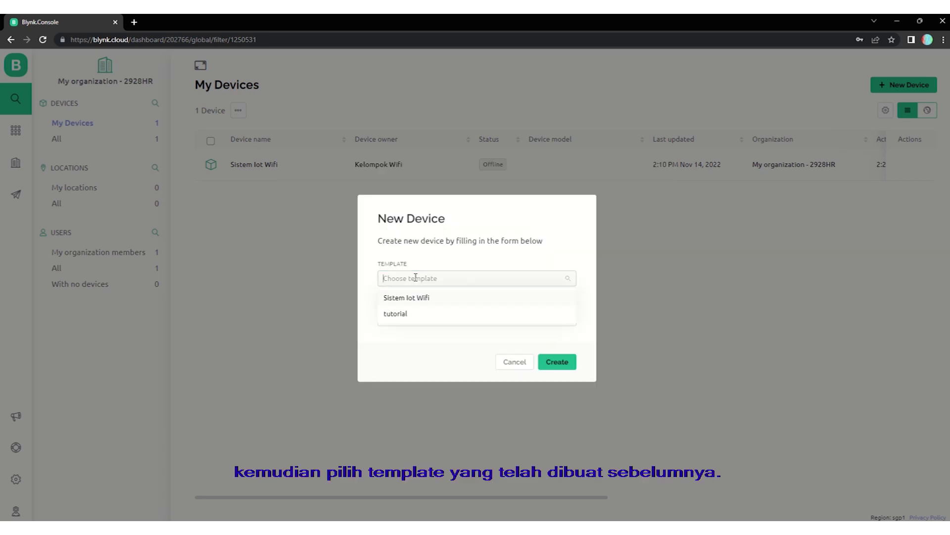
{"action": "left_click", "coordinate": [410, 313]}
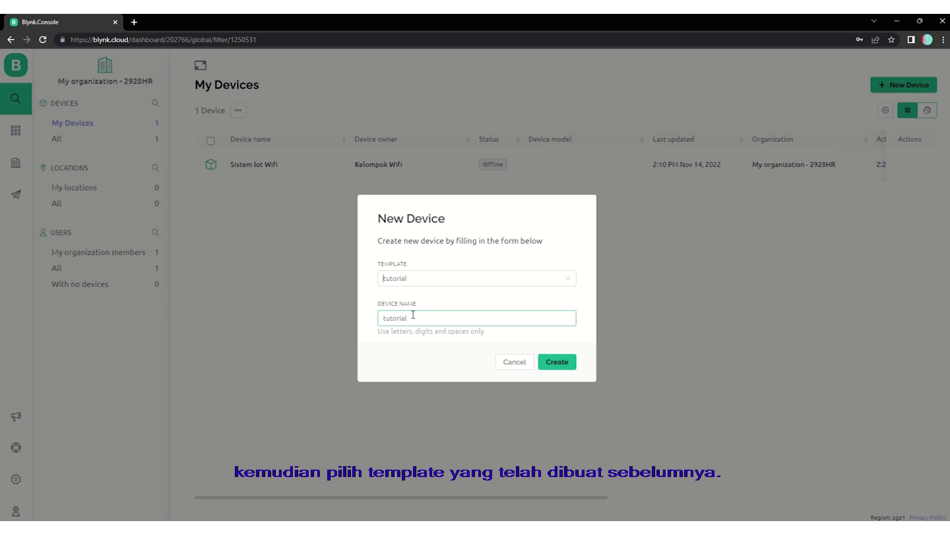
{"action": "left_click", "coordinate": [563, 365]}
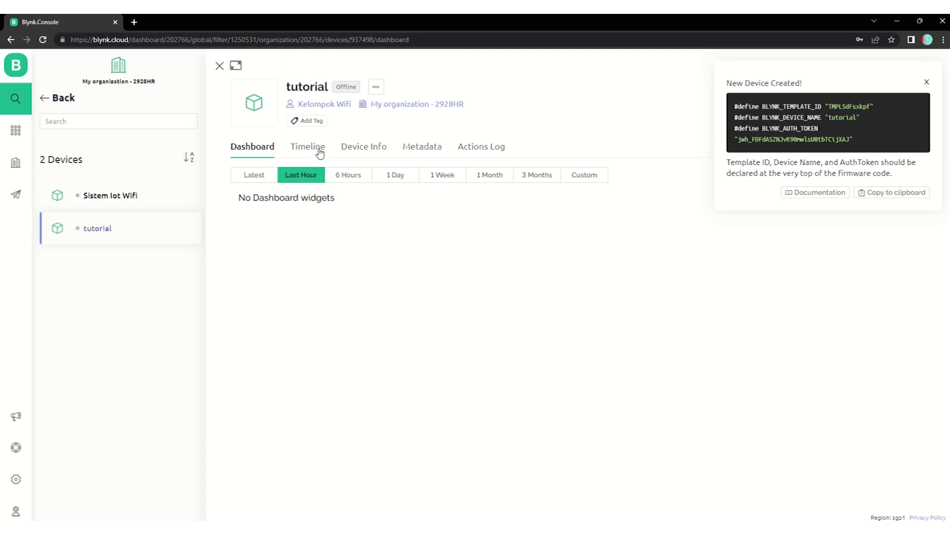
View the new device's timeline, copy its firmware definition code to the clipboard and dismiss the creation notice
{"action": "left_click", "coordinate": [319, 154]}
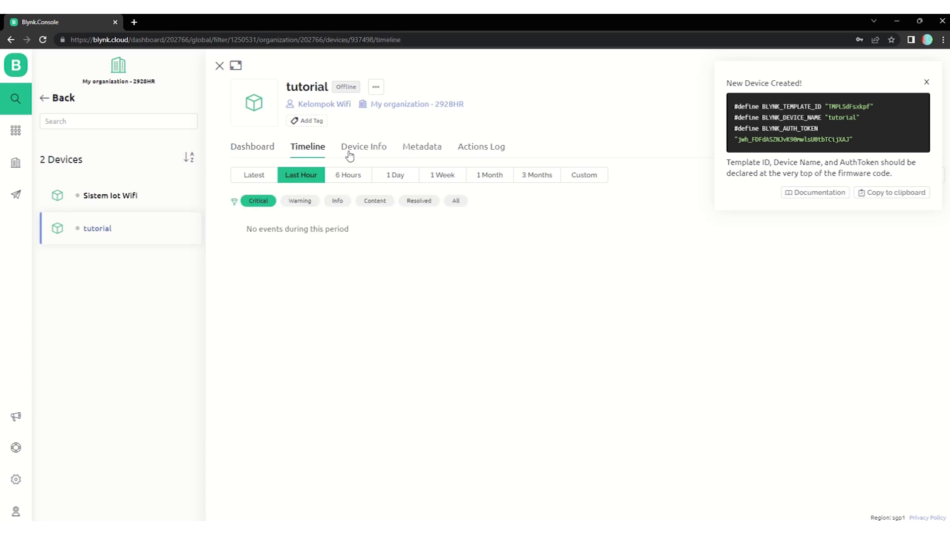
{"action": "left_click", "coordinate": [889, 117]}
{"action": "left_click", "coordinate": [928, 84]}
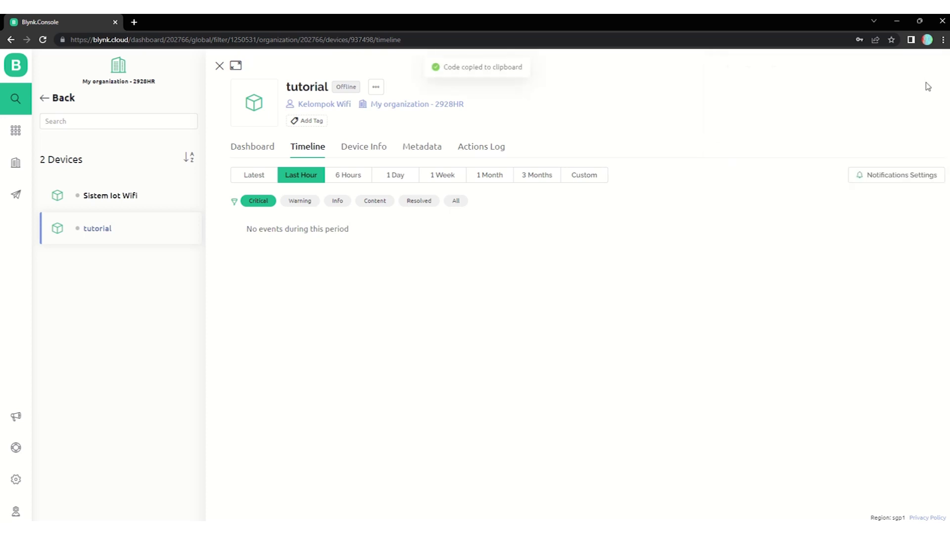
Review the tutorial device's info and metadata, and return to its dashboard view
{"action": "left_click", "coordinate": [352, 151]}
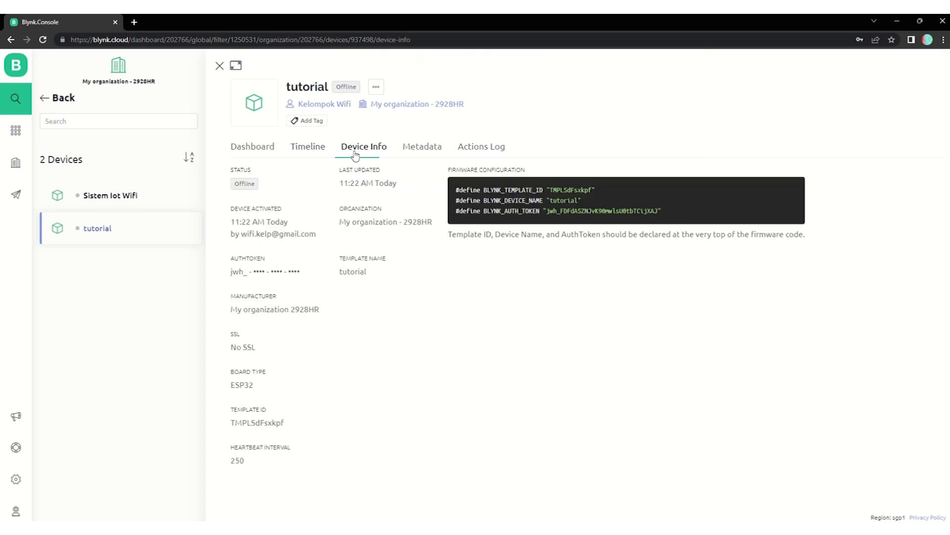
{"action": "left_click", "coordinate": [416, 157]}
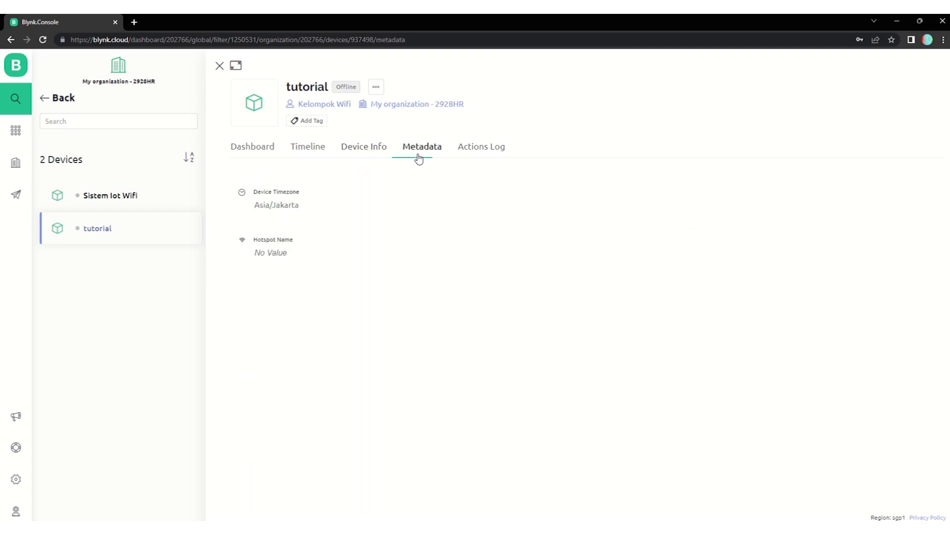
{"action": "left_click", "coordinate": [235, 149]}
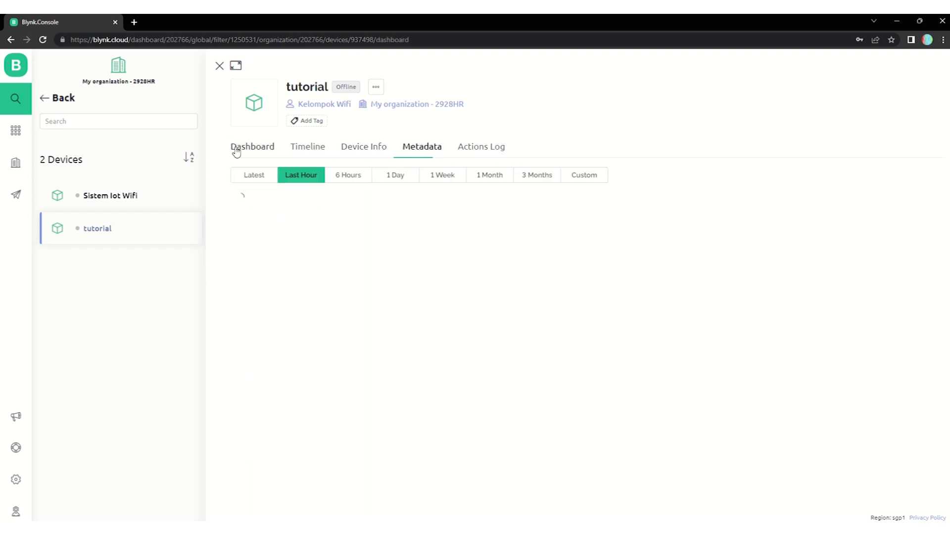
Reopen the tutorial device from the device list and start editing its dashboard
{"action": "left_click", "coordinate": [20, 102]}
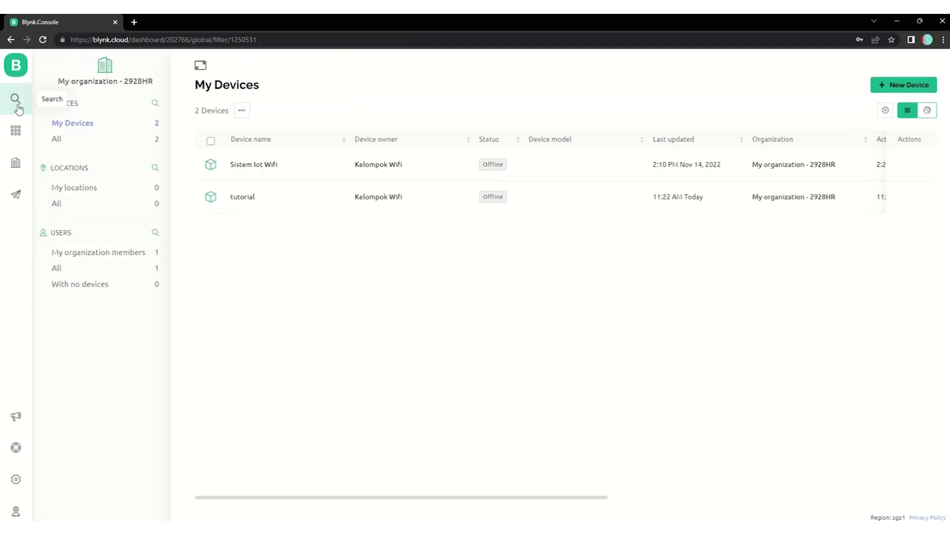
{"action": "left_click", "coordinate": [257, 192]}
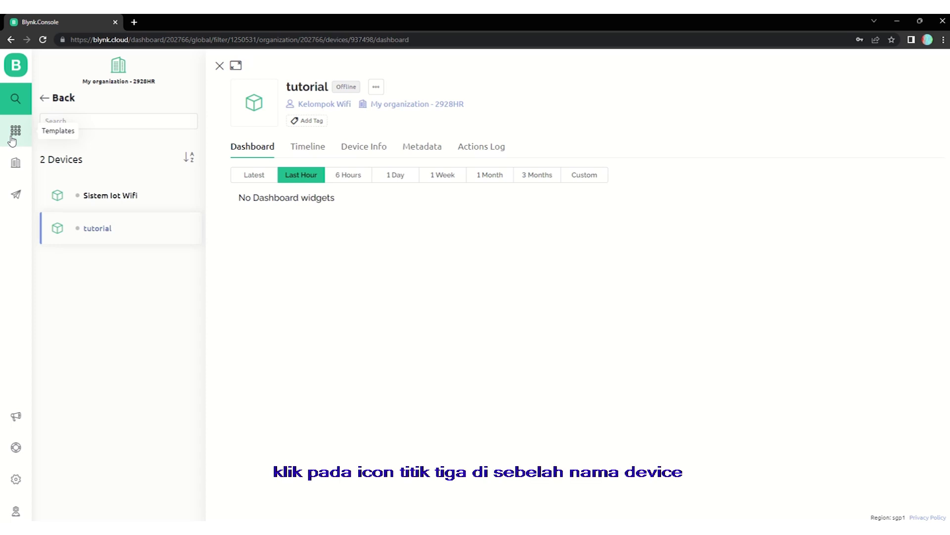
{"action": "left_click", "coordinate": [376, 88]}
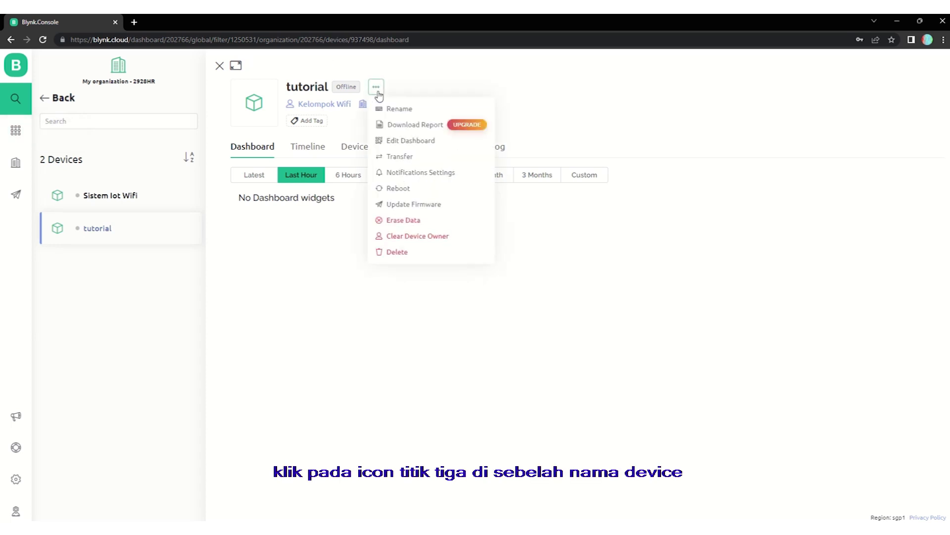
{"action": "left_click", "coordinate": [399, 140]}
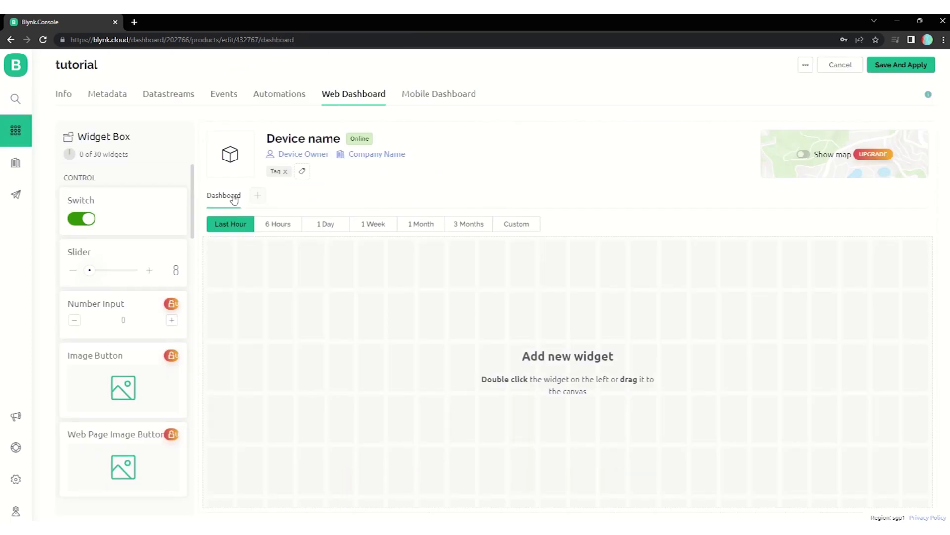
Add a Switch widget to the web dashboard, link it to the LED (V6) datastream and enable its on/off labels
{"action": "left_click_drag", "start_coordinate": [153, 215], "coordinate": [297, 272]}
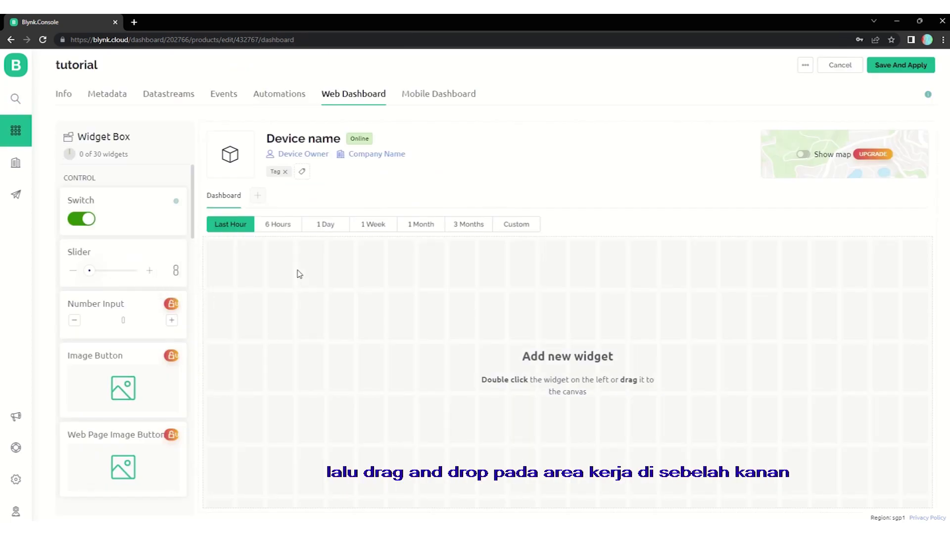
{"action": "left_click_drag", "start_coordinate": [161, 221], "coordinate": [289, 253]}
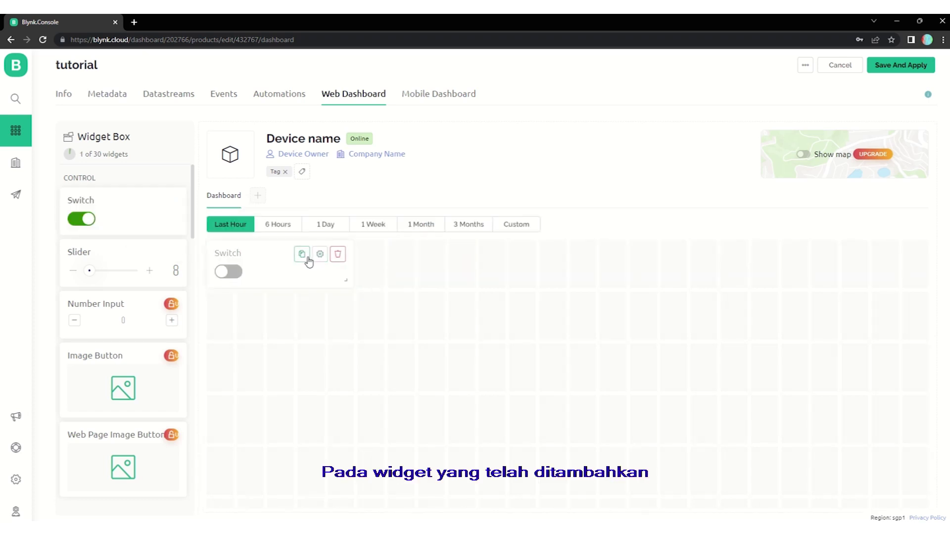
{"action": "left_click", "coordinate": [320, 253]}
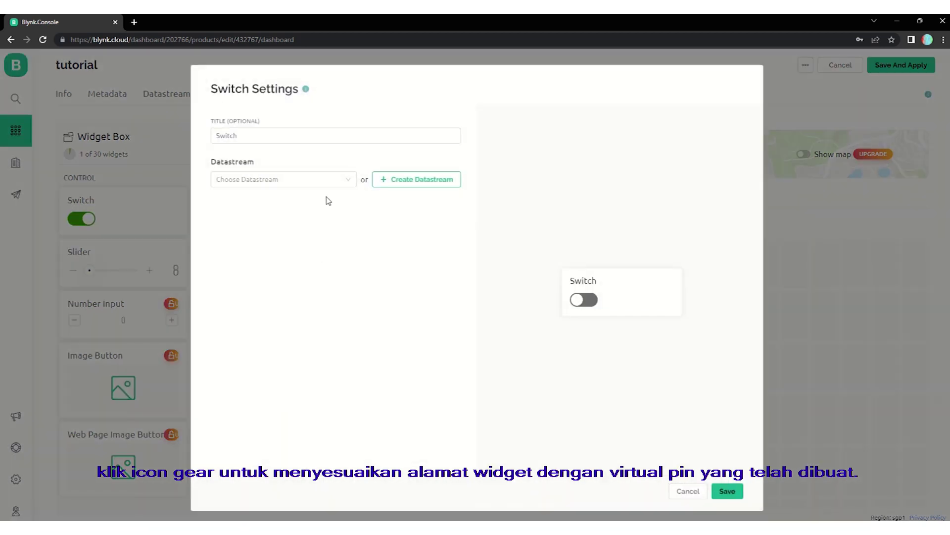
{"action": "left_click", "coordinate": [340, 181]}
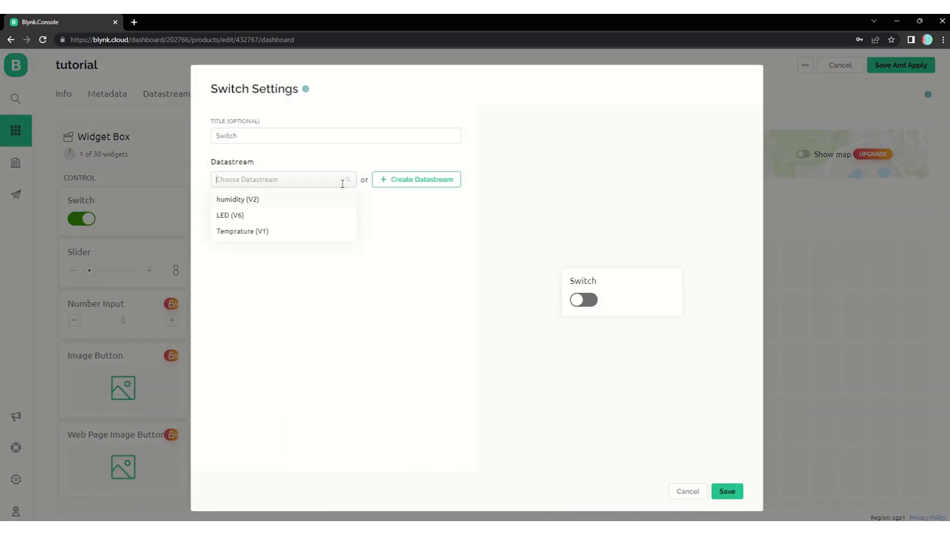
{"action": "left_click", "coordinate": [342, 216]}
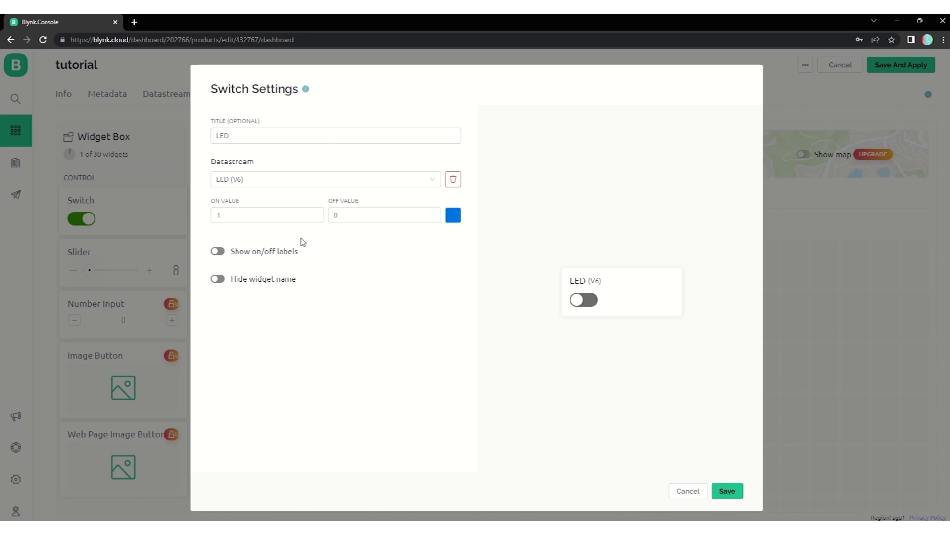
{"action": "left_click", "coordinate": [219, 251]}
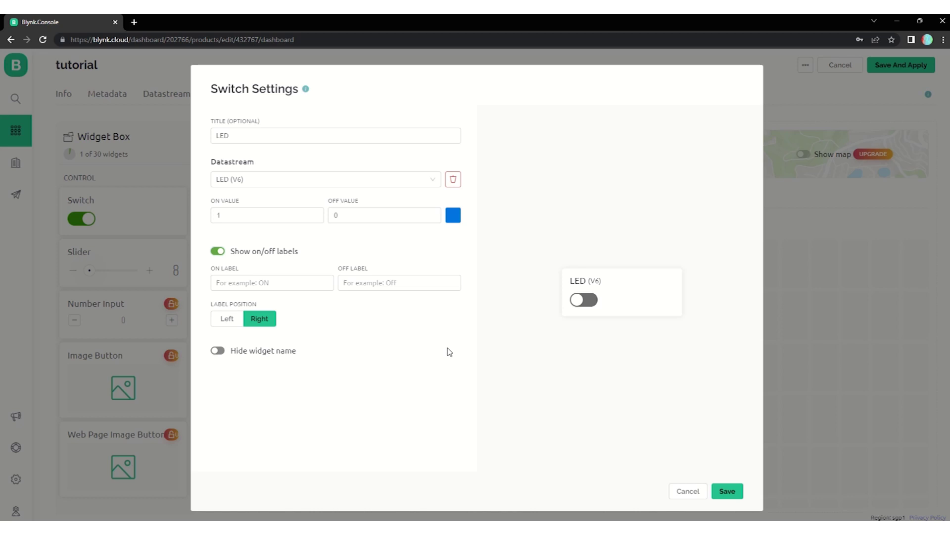
{"action": "left_click", "coordinate": [728, 492]}
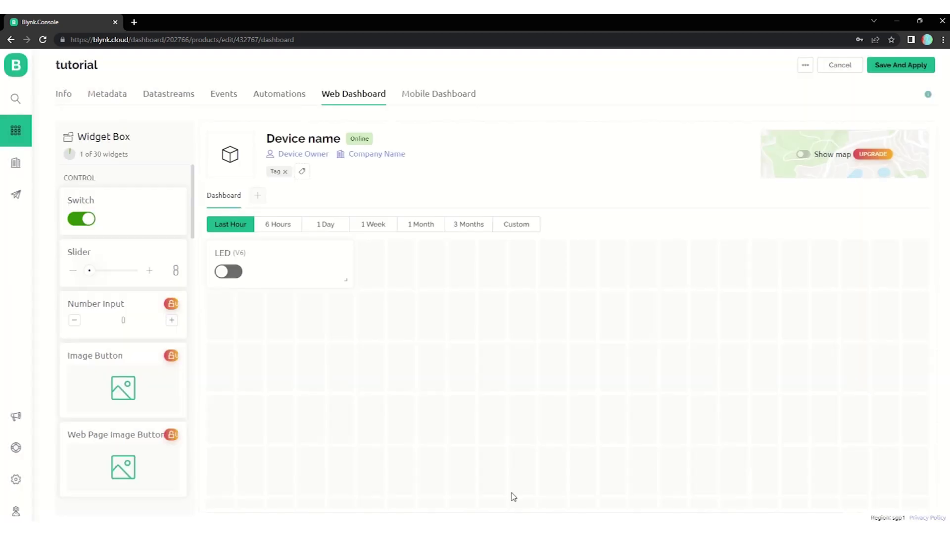
Add a Label widget beside the LED switch and link it to the Temprature (V1) datastream
{"action": "scroll", "coordinate": [153, 290], "scroll_direction": "down", "scroll_amount": 5}
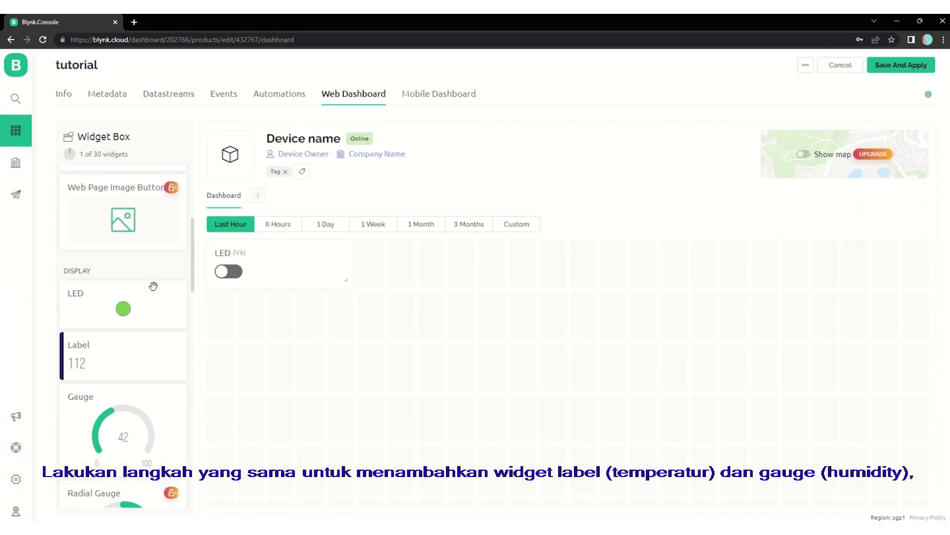
{"action": "left_click_drag", "start_coordinate": [142, 350], "coordinate": [444, 270]}
{"action": "left_click", "coordinate": [470, 254]}
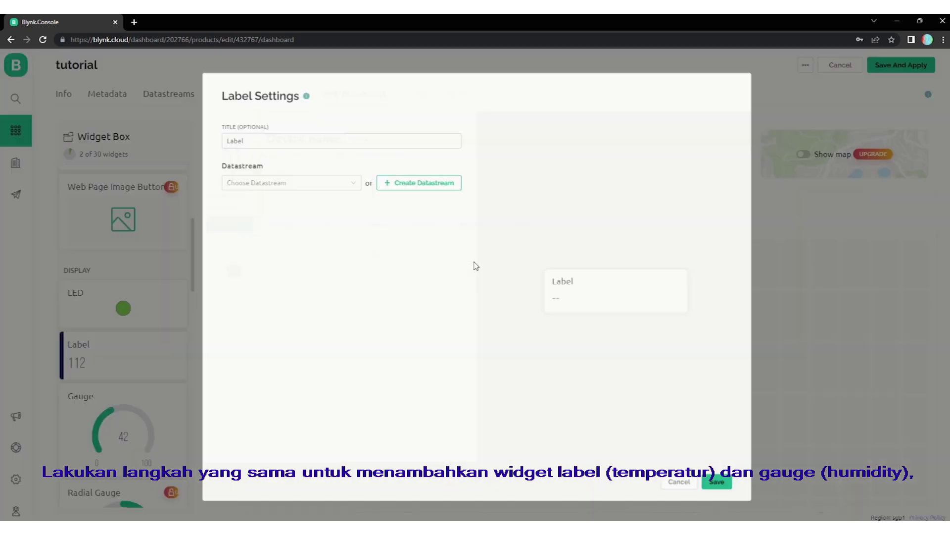
{"action": "left_click", "coordinate": [348, 183]}
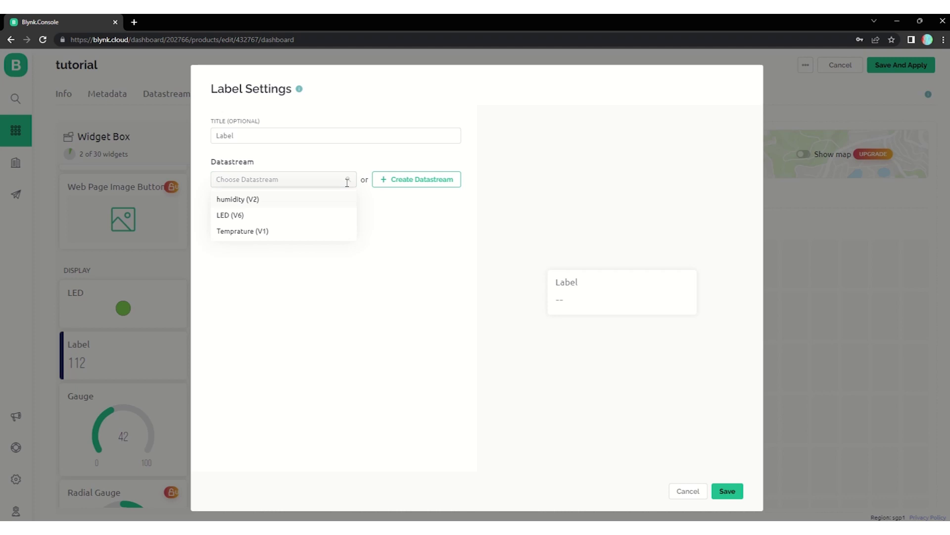
{"action": "left_click", "coordinate": [337, 237]}
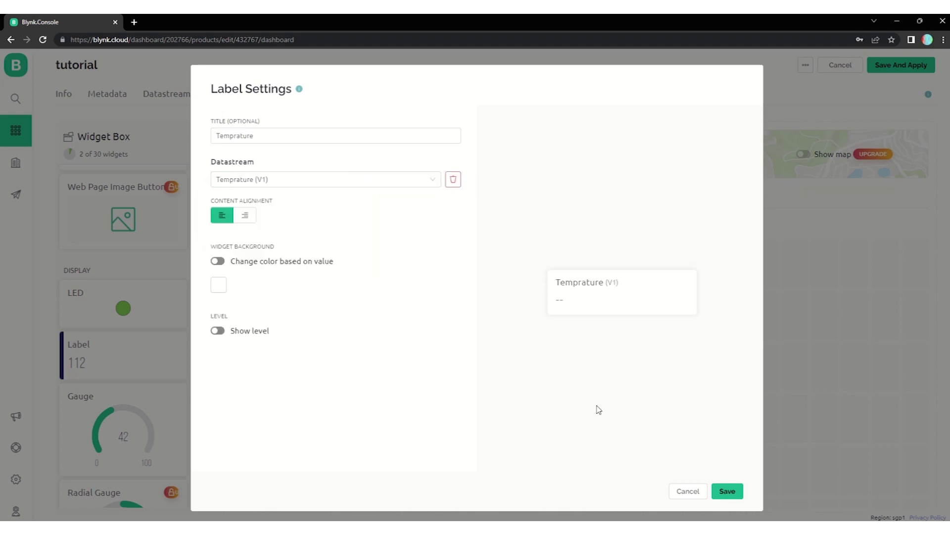
{"action": "left_click", "coordinate": [723, 489]}
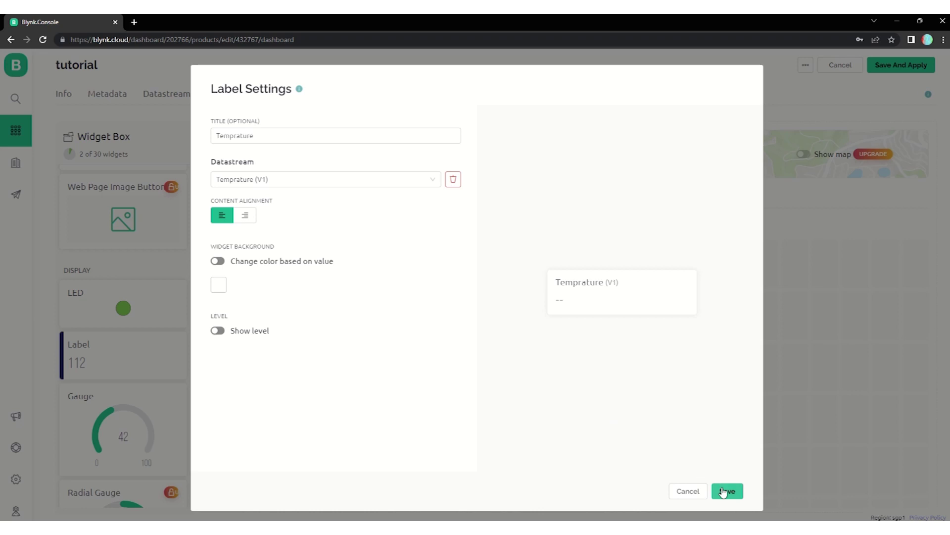
Add a Gauge widget below the LED and Temprature widgets and enlarge it to span their combined width
{"action": "left_click_drag", "start_coordinate": [139, 416], "coordinate": [282, 329]}
{"action": "left_click_drag", "start_coordinate": [141, 439], "coordinate": [310, 341]}
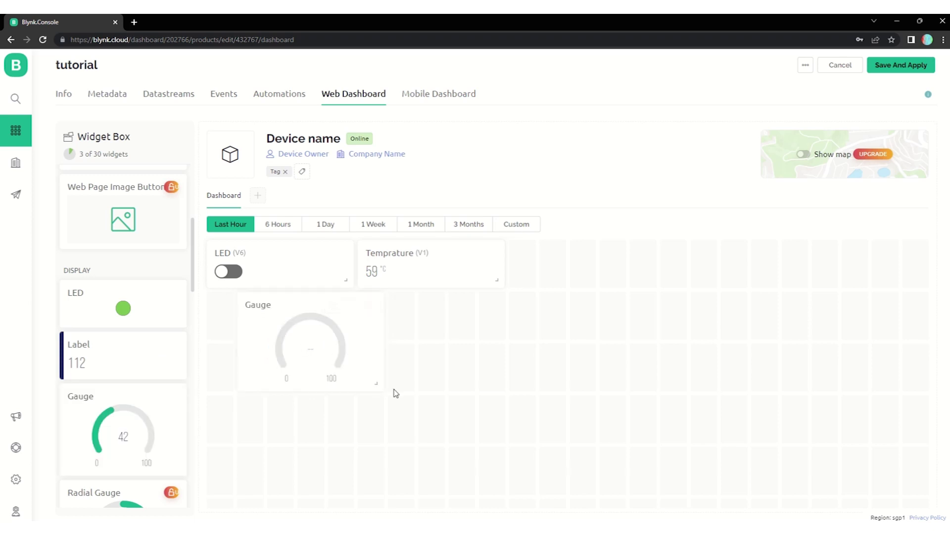
{"action": "left_click_drag", "start_coordinate": [378, 384], "coordinate": [488, 467]}
{"action": "left_click_drag", "start_coordinate": [258, 346], "coordinate": [239, 342]}
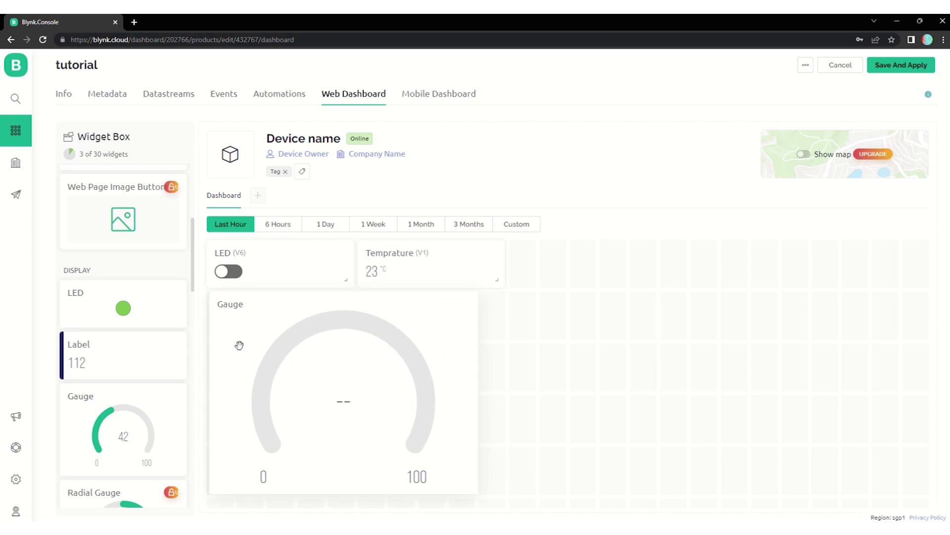
{"action": "left_click_drag", "start_coordinate": [468, 486], "coordinate": [495, 435]}
Link the gauge to the humidity (V2) datastream, then save and apply the dashboard changes
{"action": "left_click", "coordinate": [470, 307]}
{"action": "left_click", "coordinate": [342, 180]}
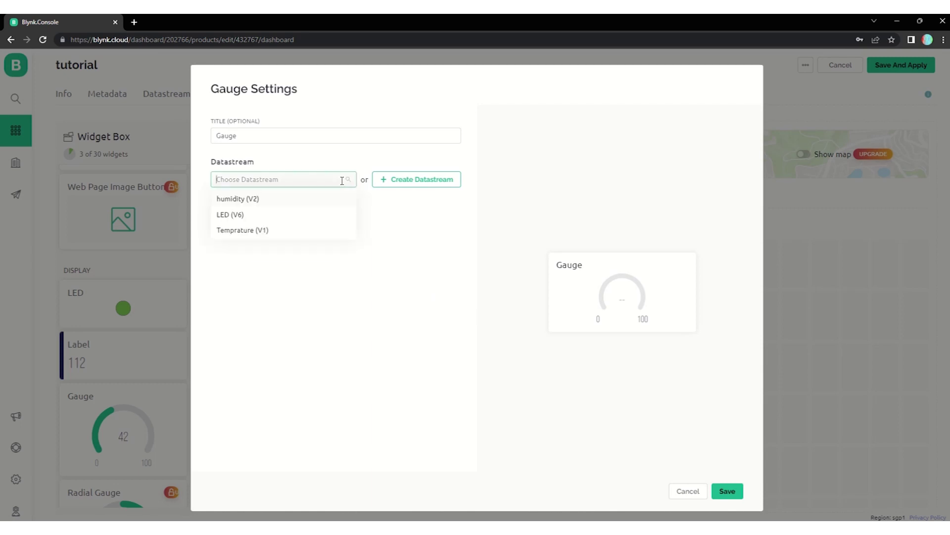
{"action": "left_click", "coordinate": [329, 203]}
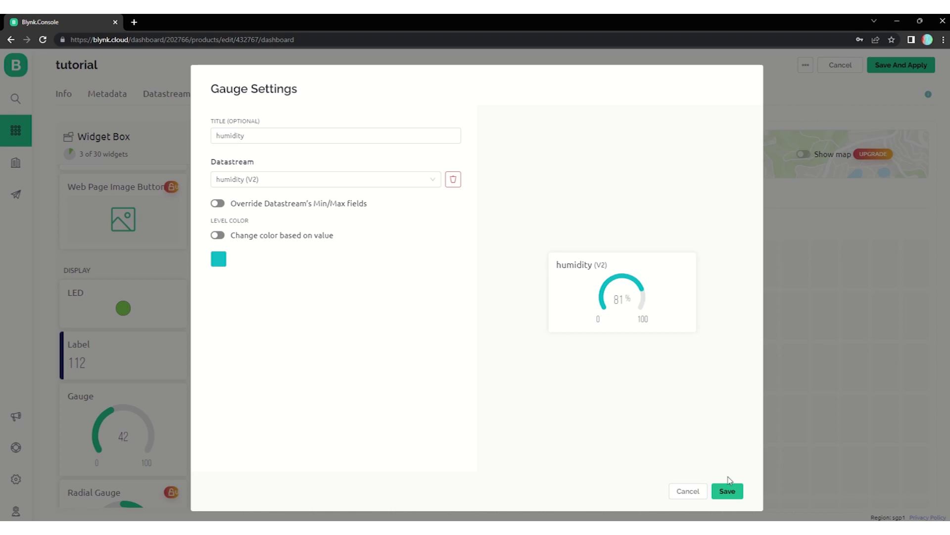
{"action": "left_click", "coordinate": [727, 490]}
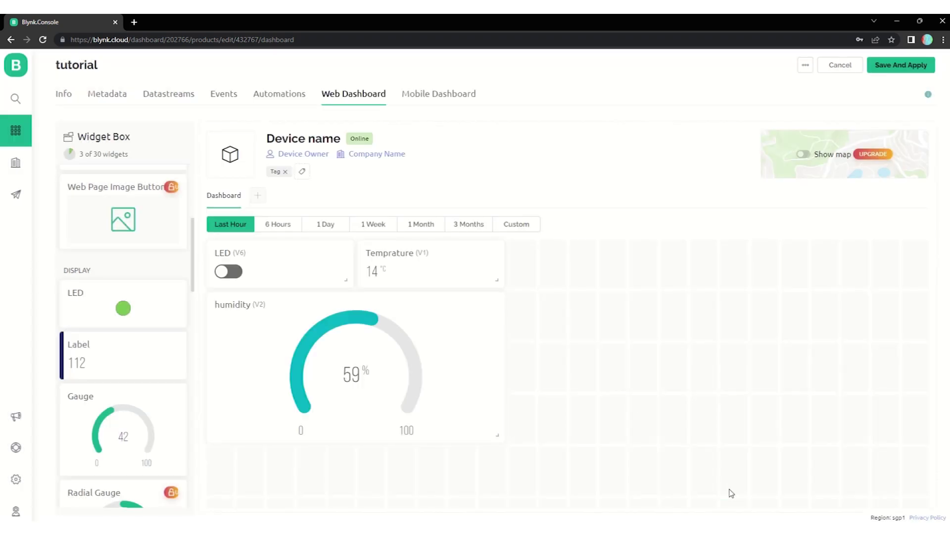
{"action": "left_click", "coordinate": [901, 65]}
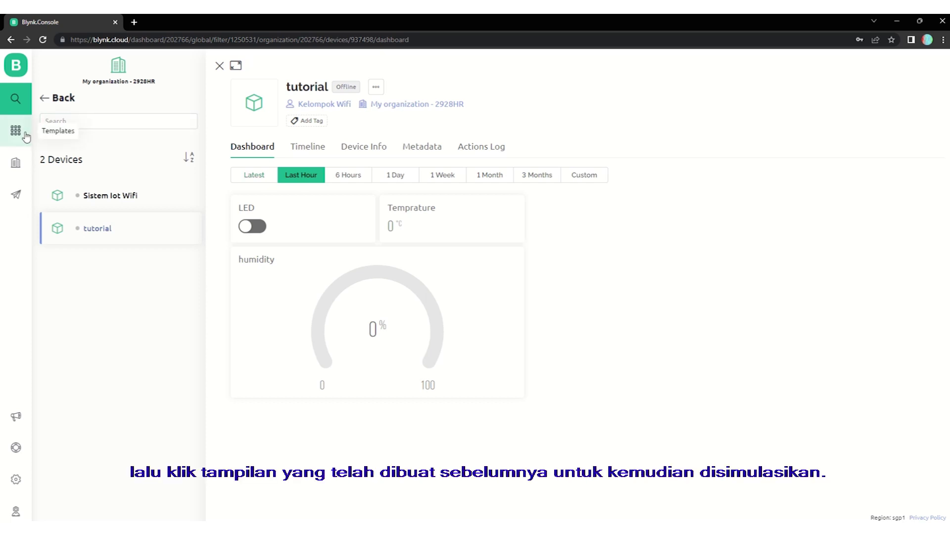
Reopen the tutorial device from the device list and try toggling the LED switch on its dashboard
{"action": "left_click", "coordinate": [16, 98]}
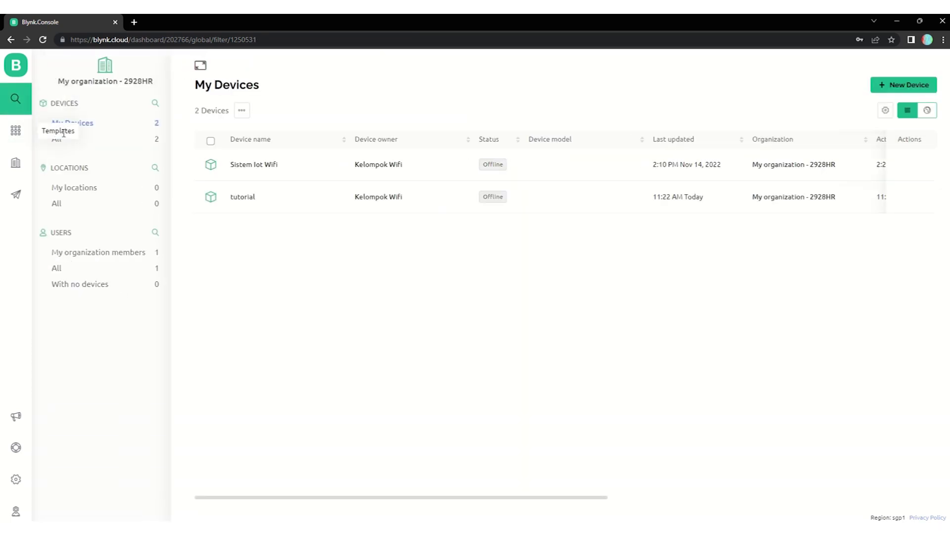
{"action": "left_click", "coordinate": [313, 204]}
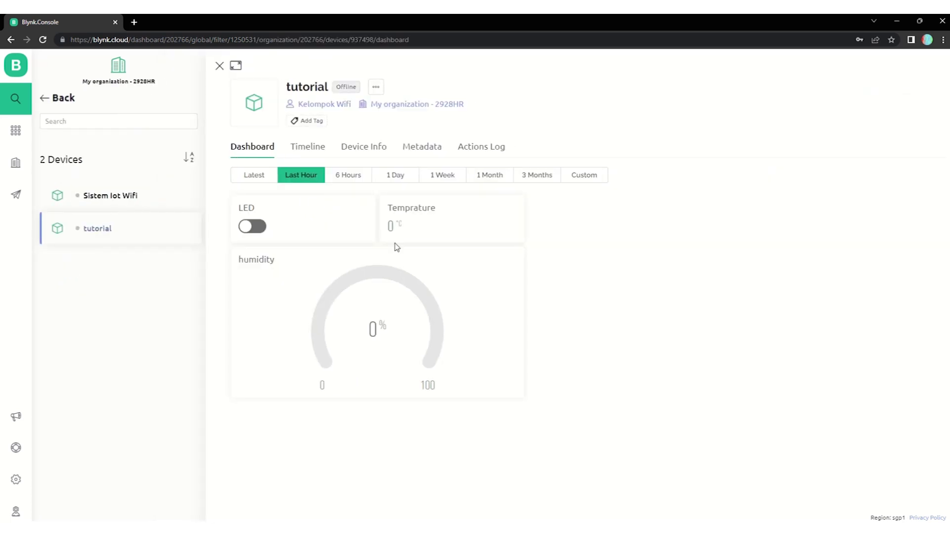
{"action": "left_click", "coordinate": [255, 229]}
{"action": "left_click", "coordinate": [255, 231]}
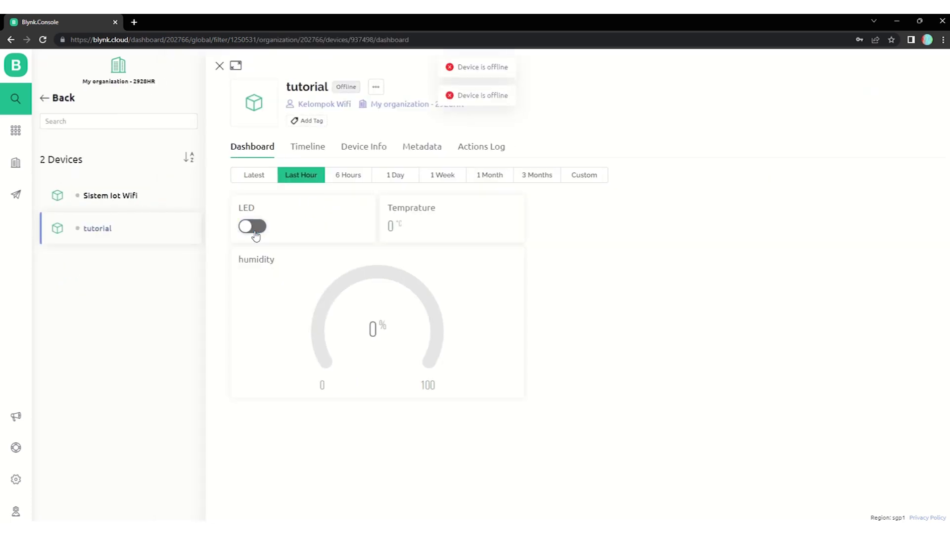